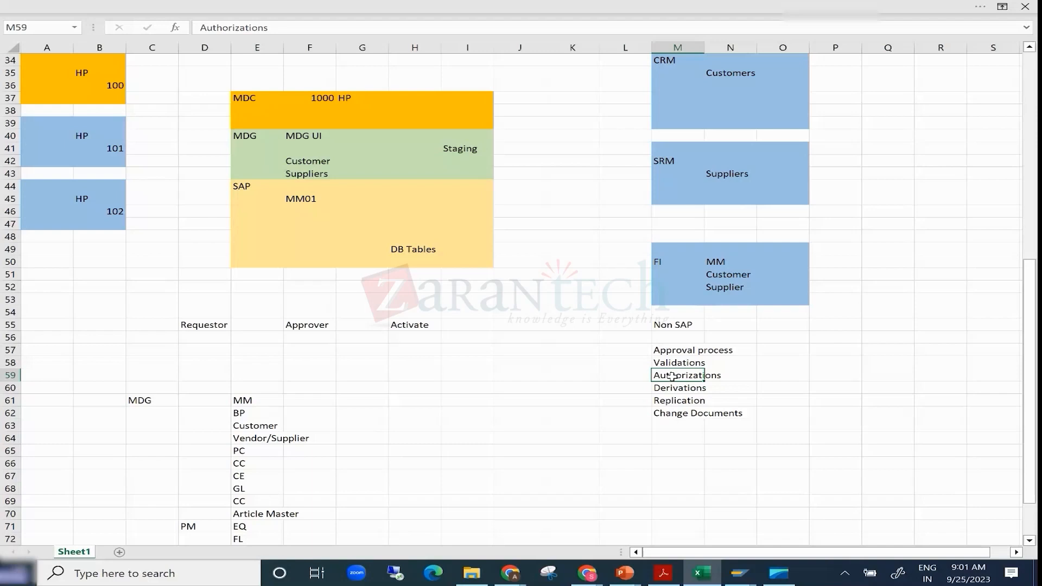
# - Review the MDG landscape diagram in the worksheet and select the Requestor cell
pyautogui.hotkey('alt', 'Tab')
pyautogui.hotkey('alt', 'Tab')
pyautogui.hotkey('alt', 'Tab')
pyautogui.scroll(11, 206, 262)
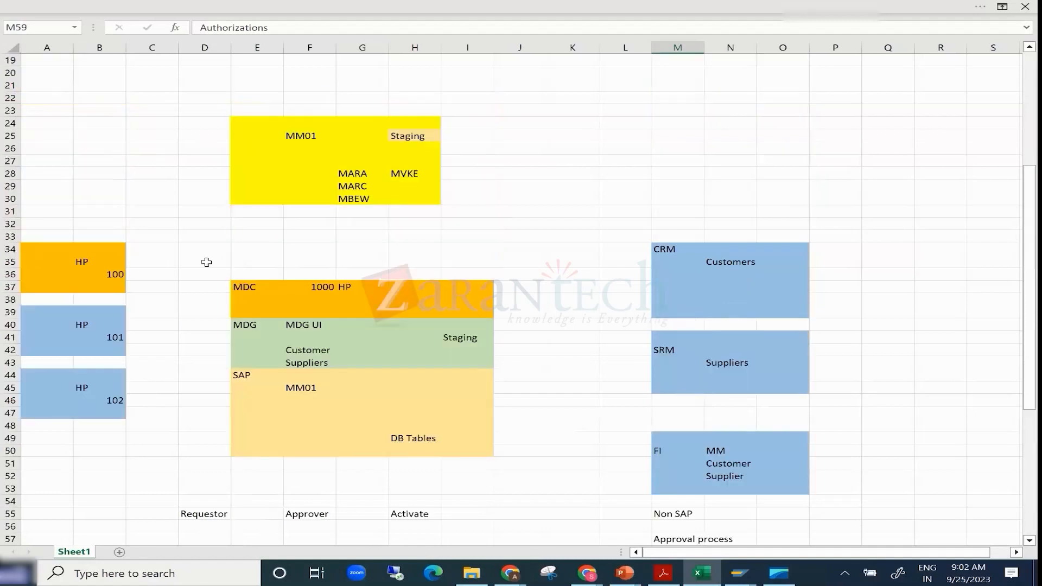
pyautogui.scroll(-7, 207, 262)
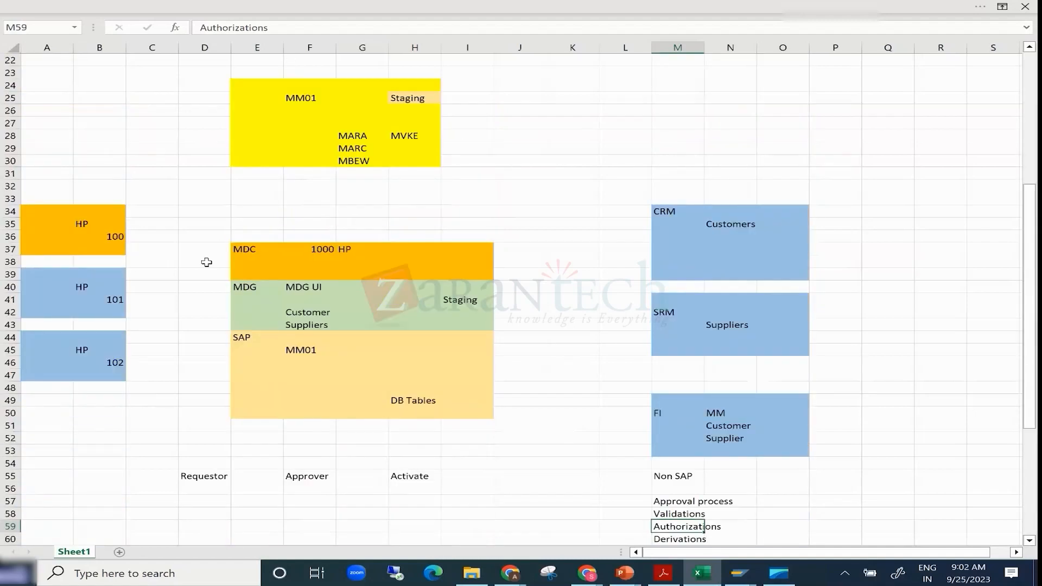
pyautogui.scroll(-5, 206, 262)
pyautogui.click(198, 285)
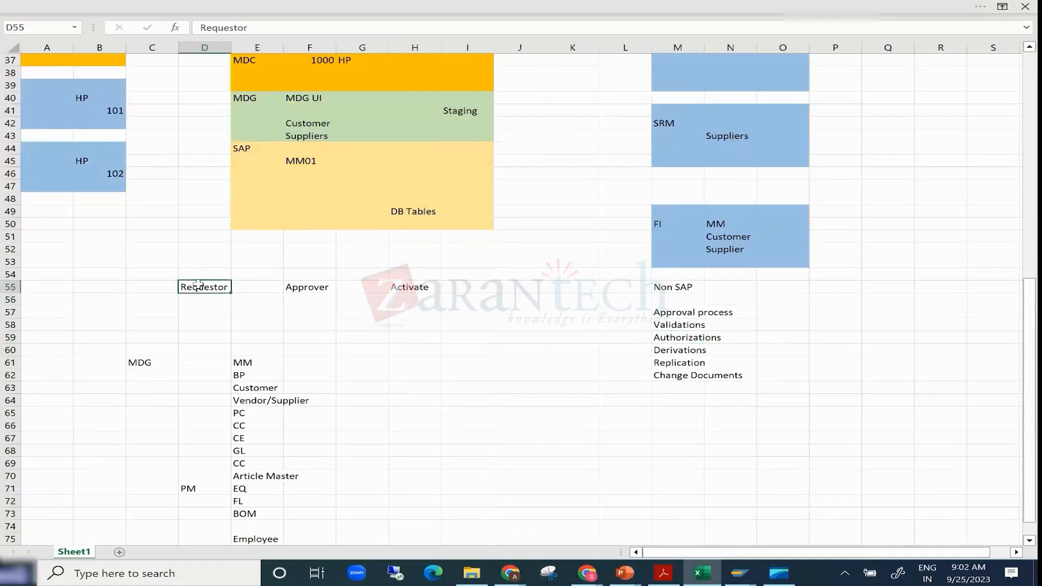
# - Switch to SAP NetWeaver Business Client and open Create Material from Material Governance in a maximized window
pyautogui.click(739, 573)
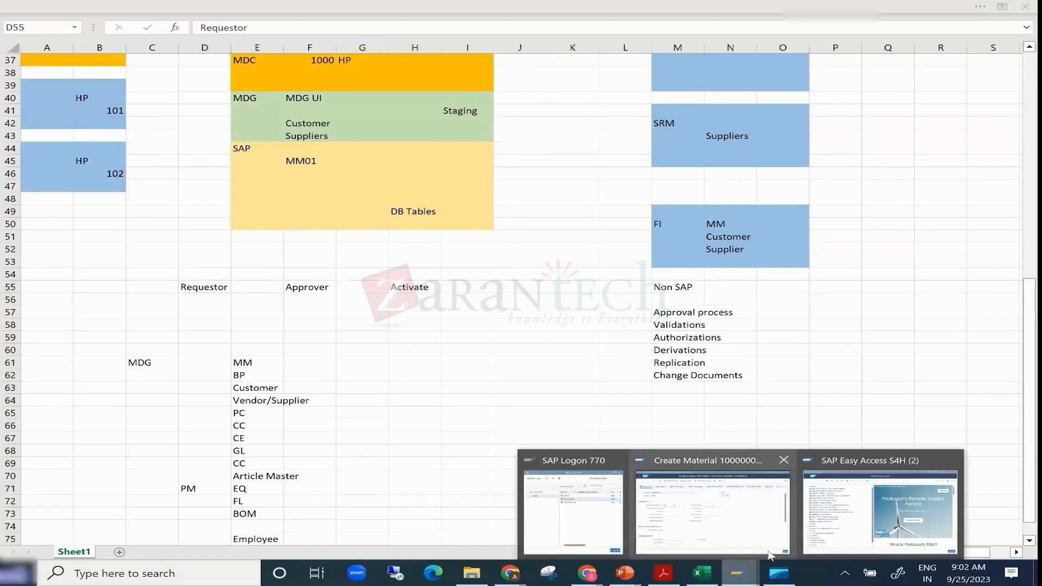
pyautogui.click(779, 573)
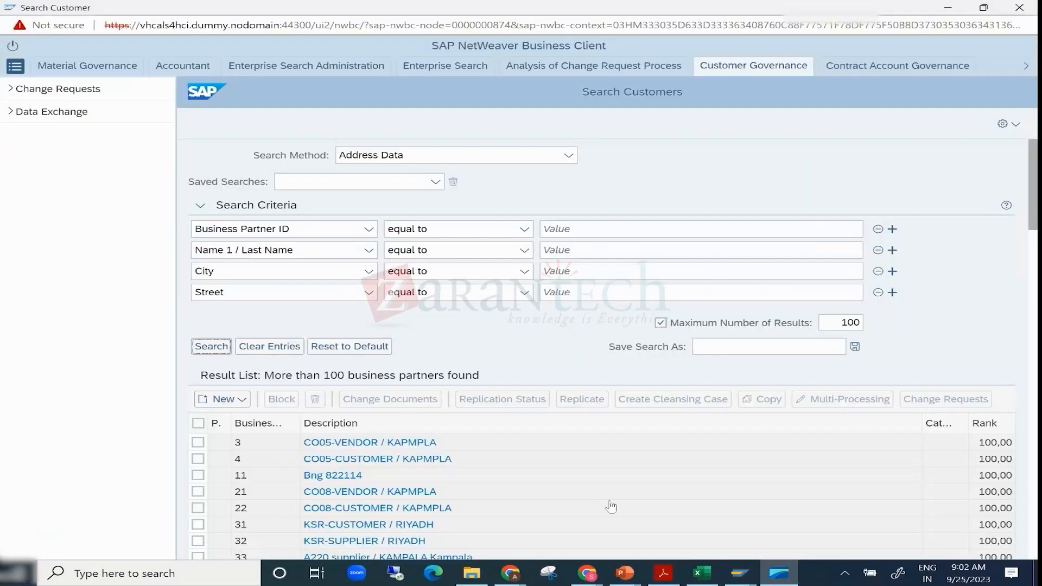
pyautogui.click(99, 64)
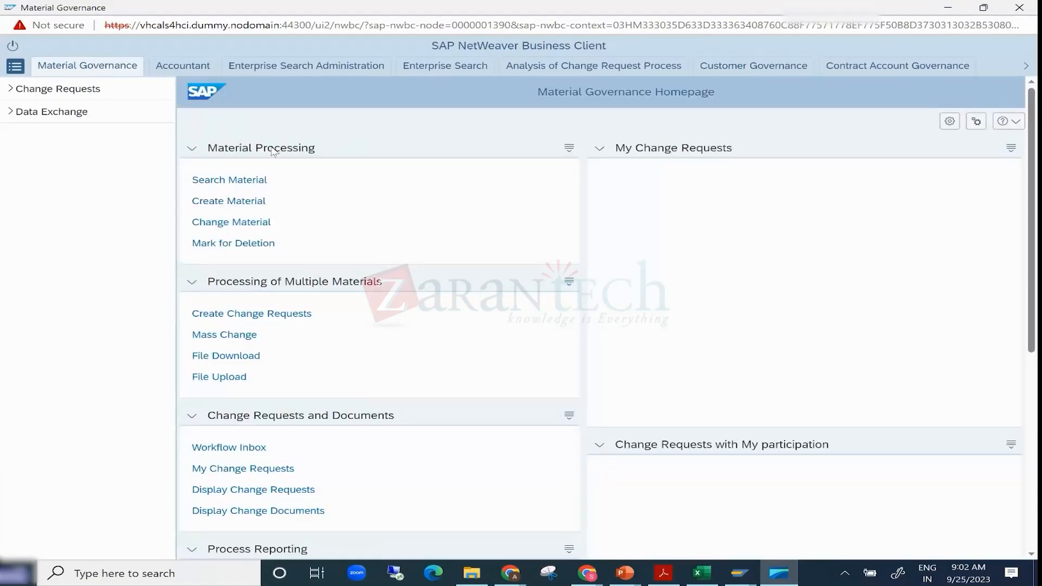
pyautogui.click(230, 201)
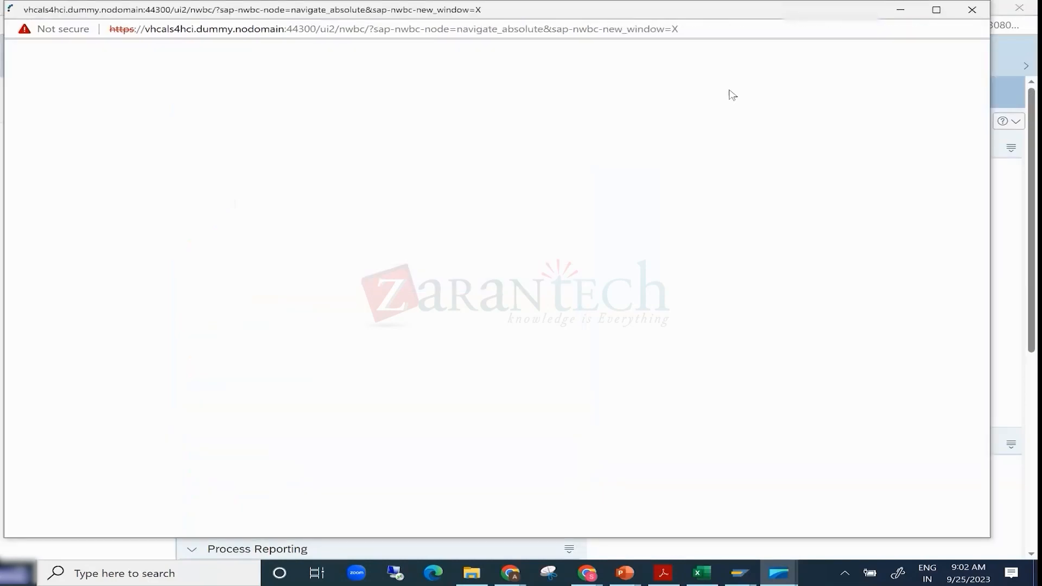
pyautogui.click(936, 9)
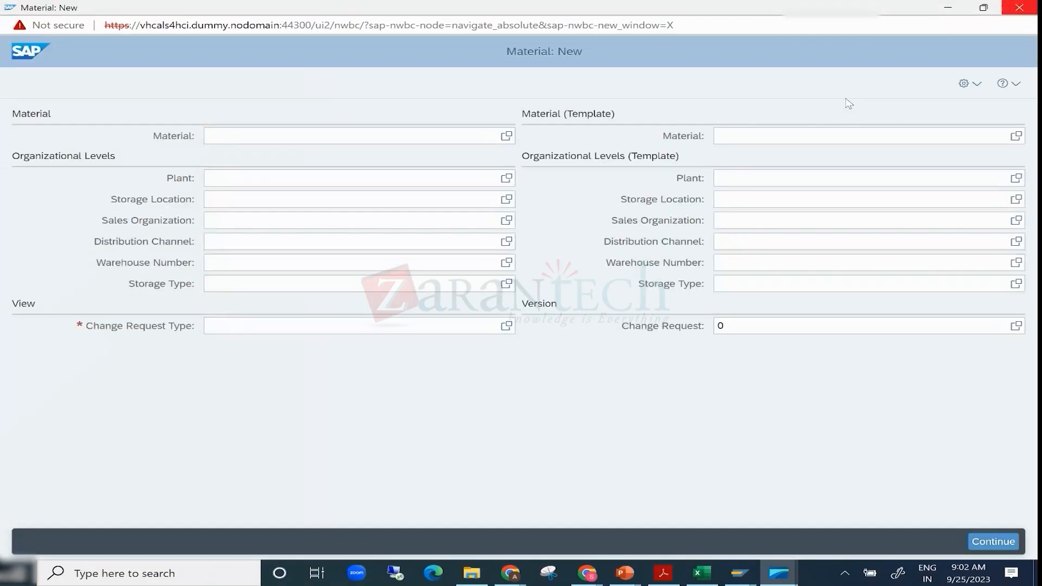
# - Select change request type MATL01 for the new material and continue to its data form
pyautogui.click(296, 328)
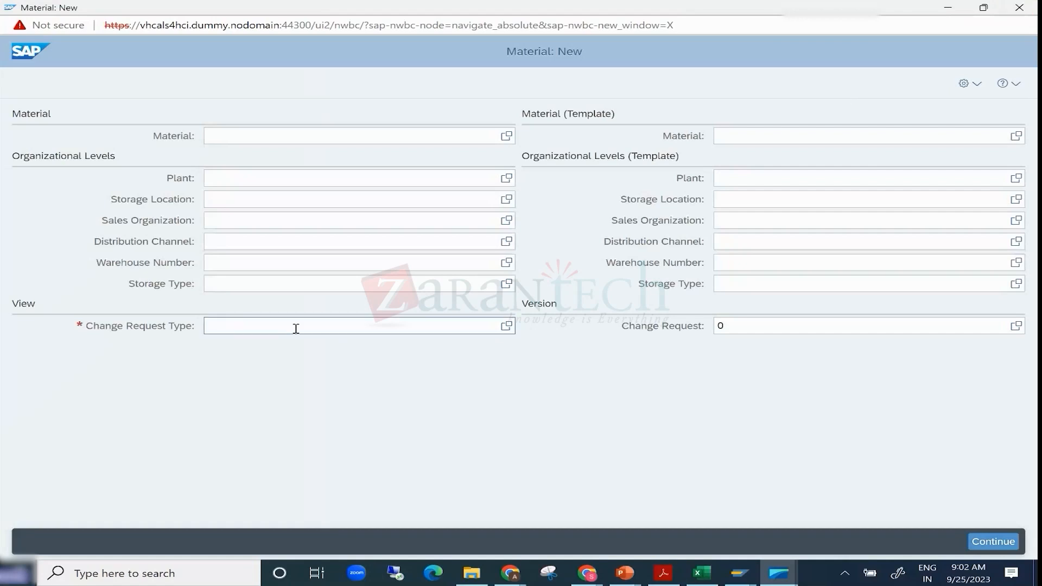
pyautogui.click(507, 326)
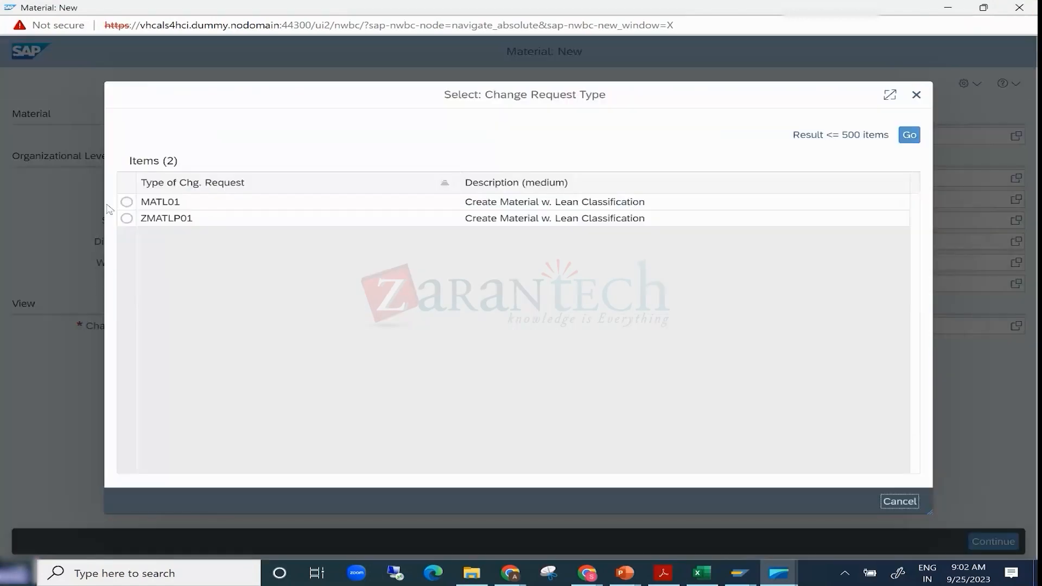
pyautogui.click(127, 203)
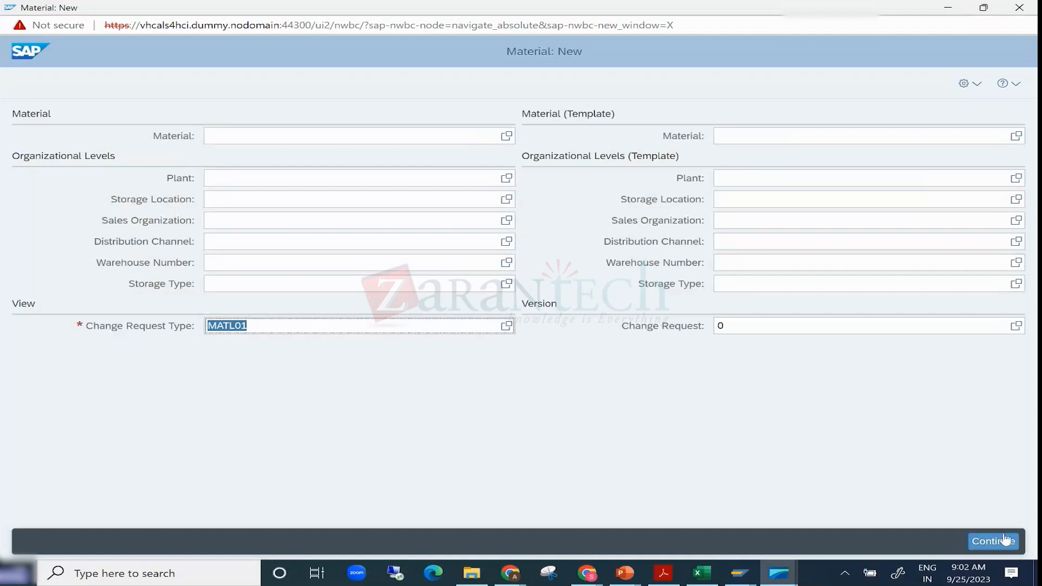
pyautogui.click(1001, 541)
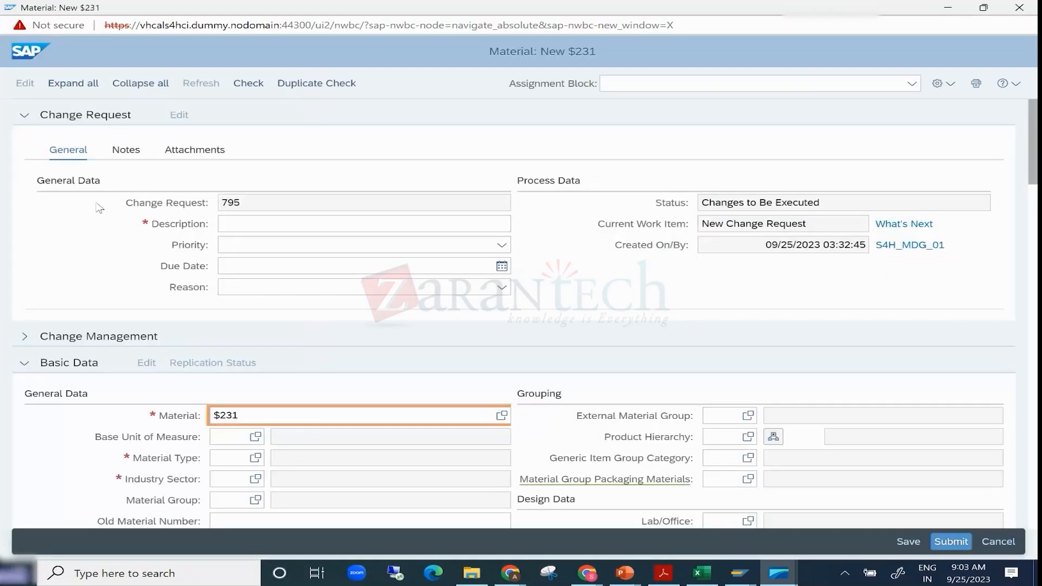
# - Collapse the Change Request section and examine the Material, Material Type and Industry Sector fields in Basic Data
pyautogui.click(24, 115)
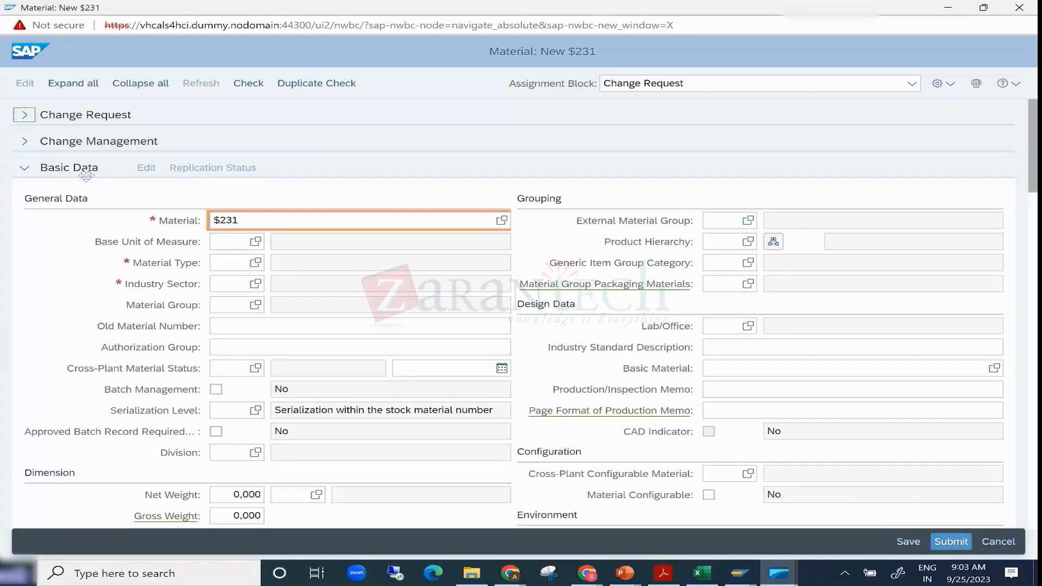
pyautogui.click(245, 219)
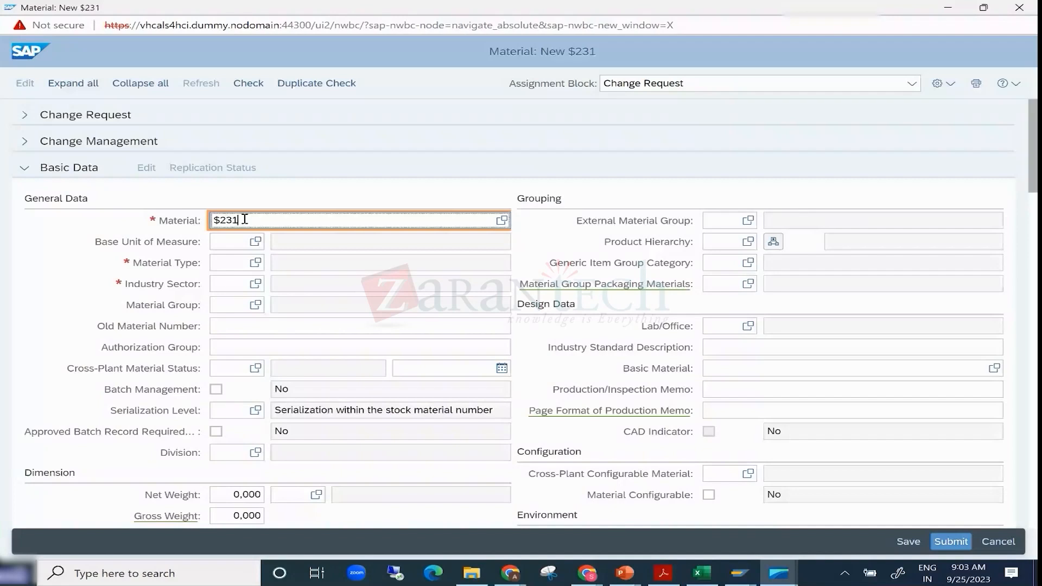
pyautogui.doubleClick(245, 219)
pyautogui.click(222, 268)
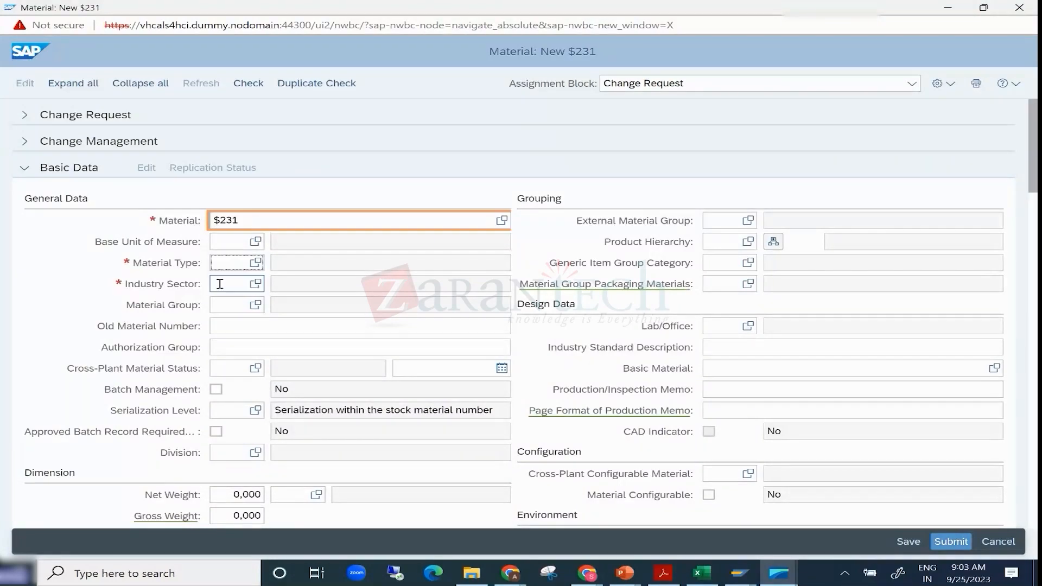
pyautogui.click(220, 284)
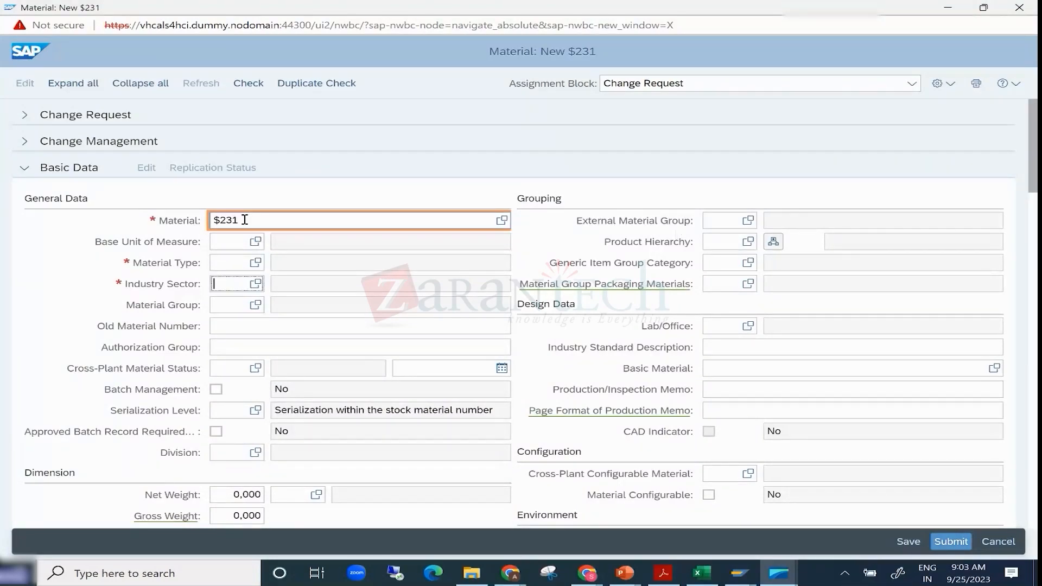
pyautogui.scroll(-3, 239, 223)
pyautogui.scroll(3, 231, 179)
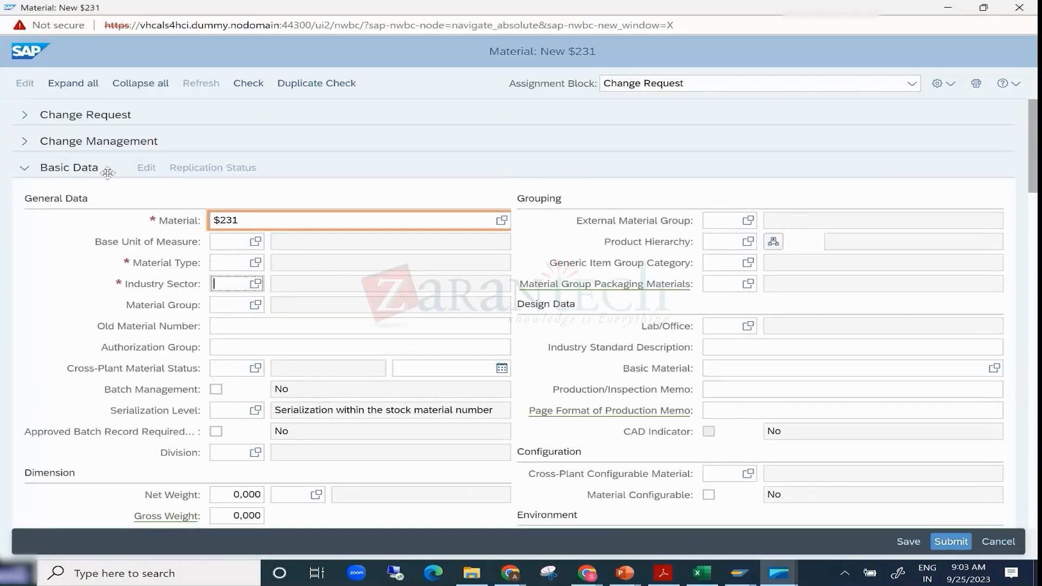
# - Switch to the SAP GUI Create Material screen and compare its basic data with the Basic Data section in Business Client
pyautogui.click(740, 573)
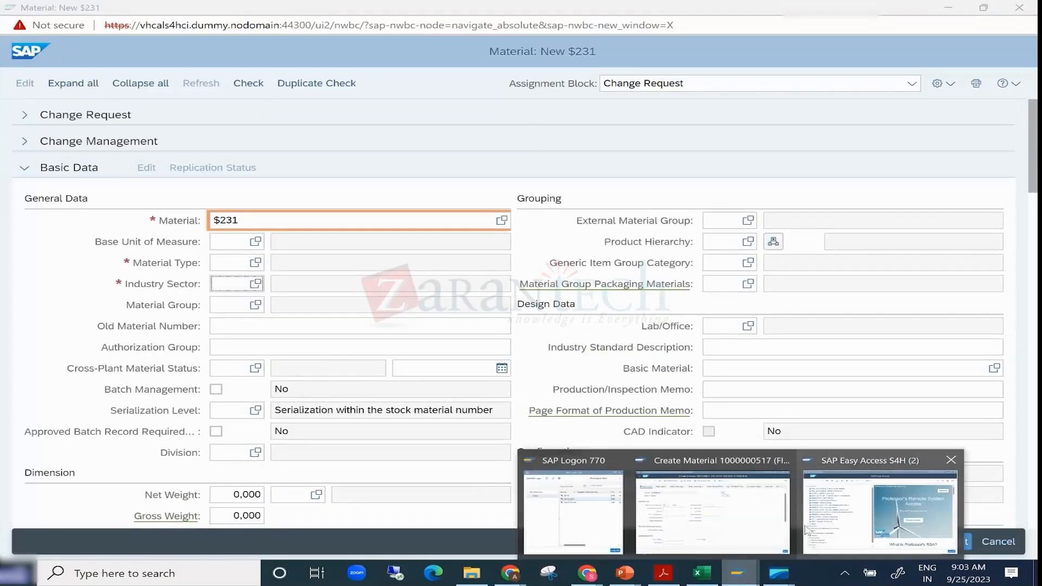
pyautogui.click(712, 511)
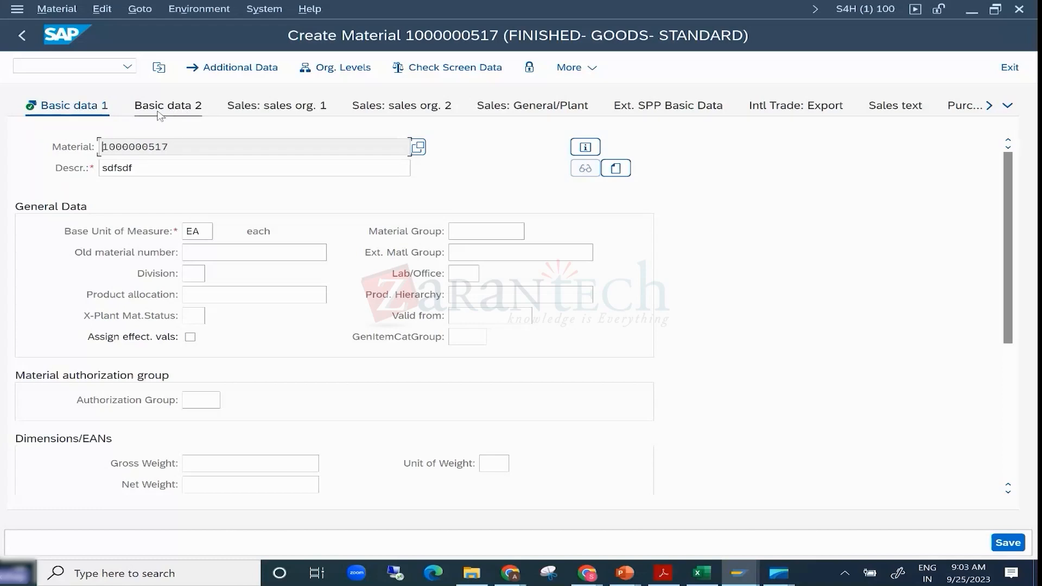
pyautogui.hotkey('alt', 'Tab')
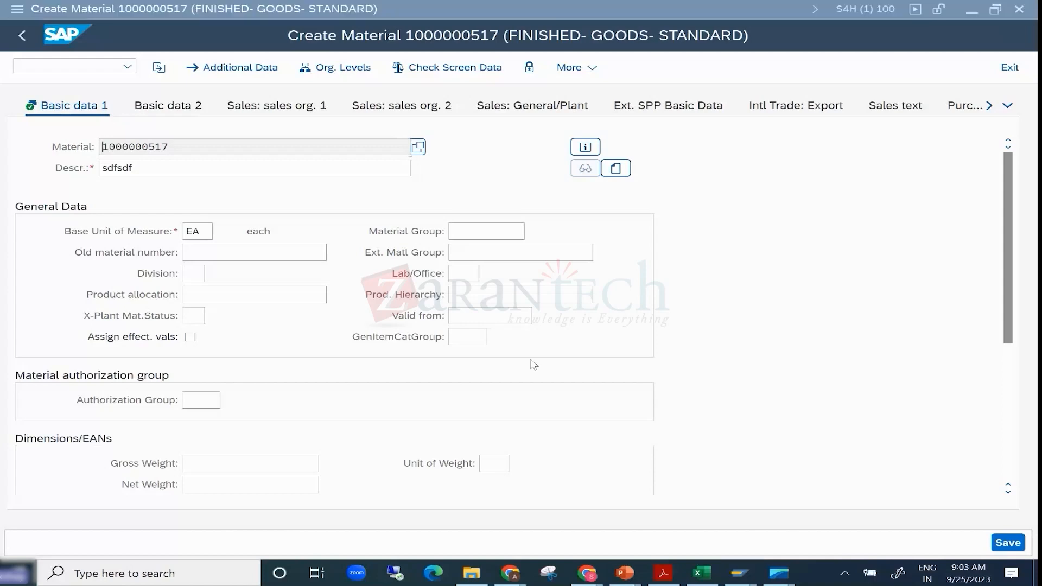
pyautogui.scroll(-3, 277, 314)
pyautogui.scroll(-1, 283, 288)
pyautogui.scroll(3, 144, 175)
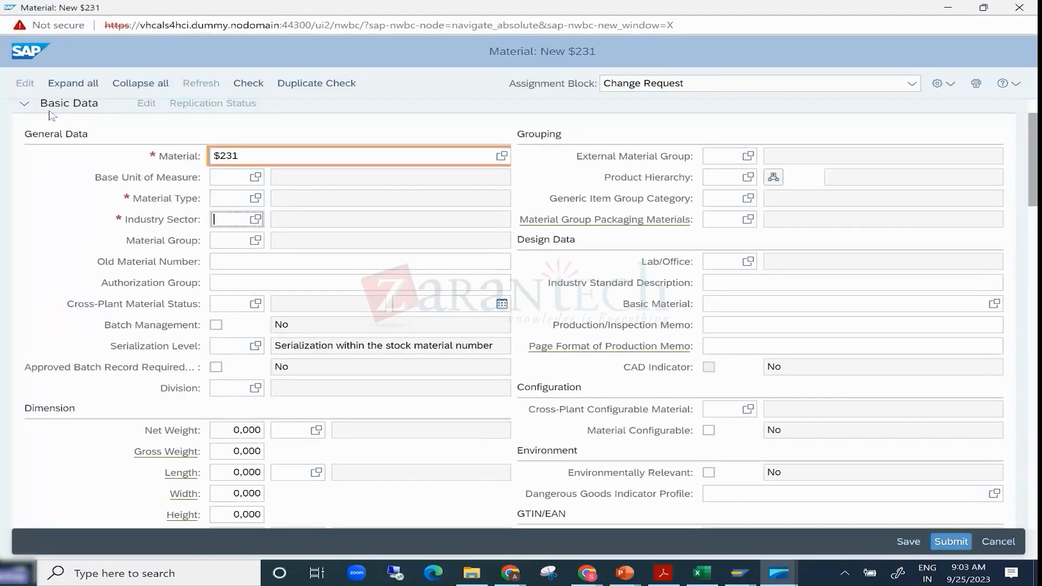
# - Collapse the Basic Data section and expand Descriptions in the new material form
pyautogui.scroll(2, 98, 110)
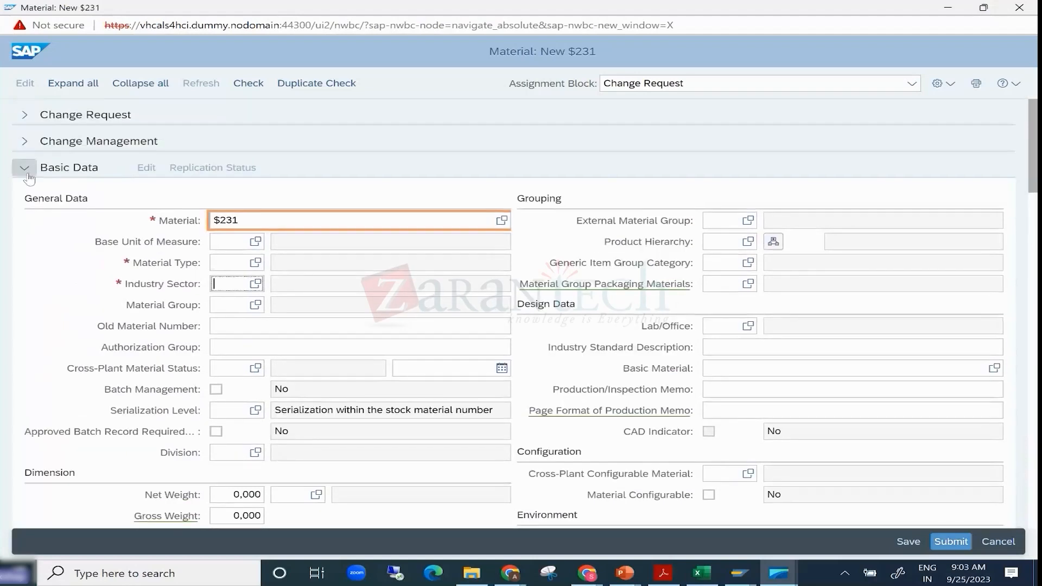
pyautogui.click(25, 168)
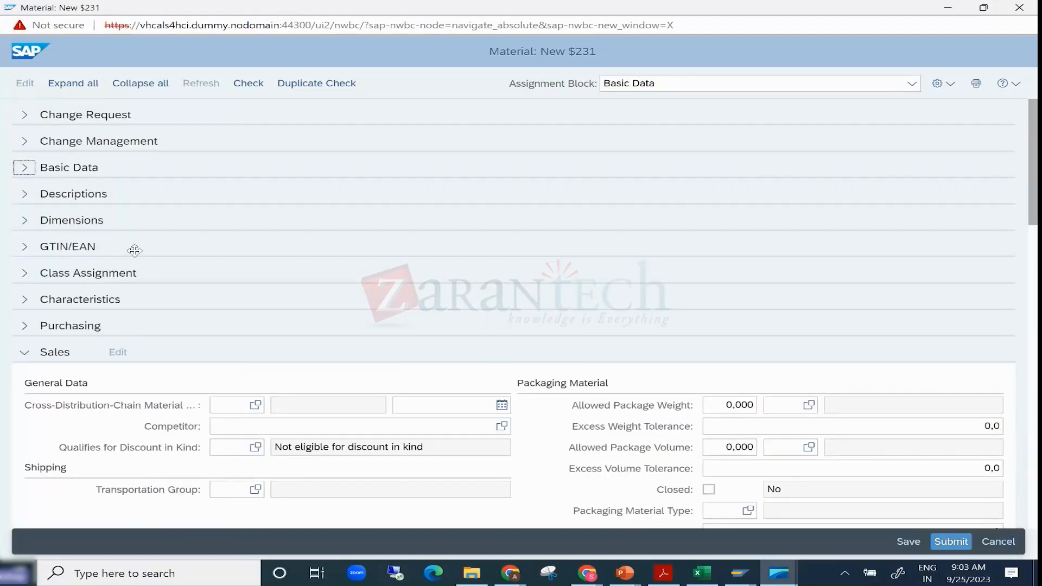
pyautogui.click(25, 194)
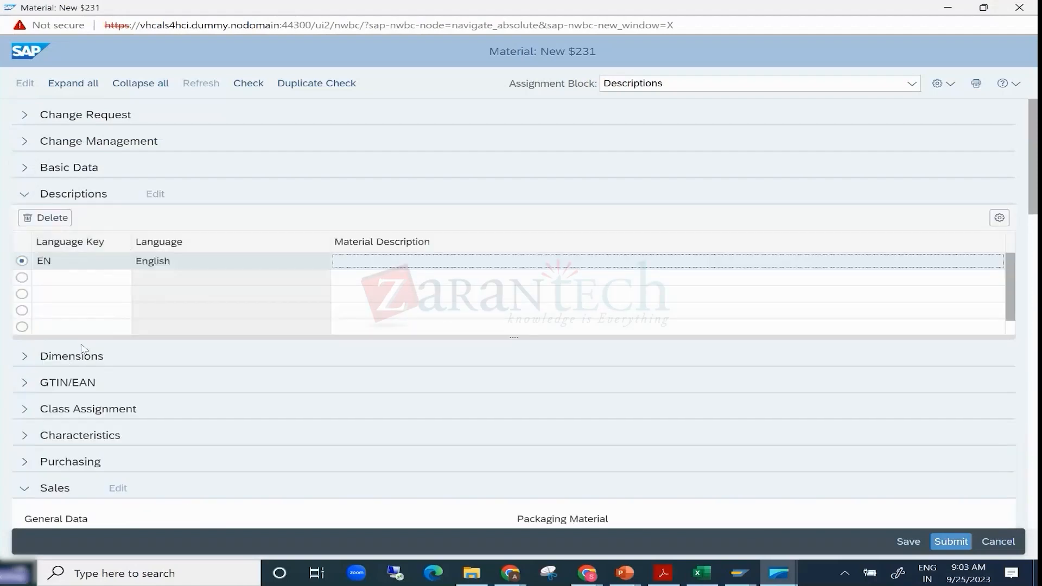
# - In the SAP GUI material's additional data, add the description "asfdasf" for language DE and return to the main data
pyautogui.hotkey('alt', 'Tab')
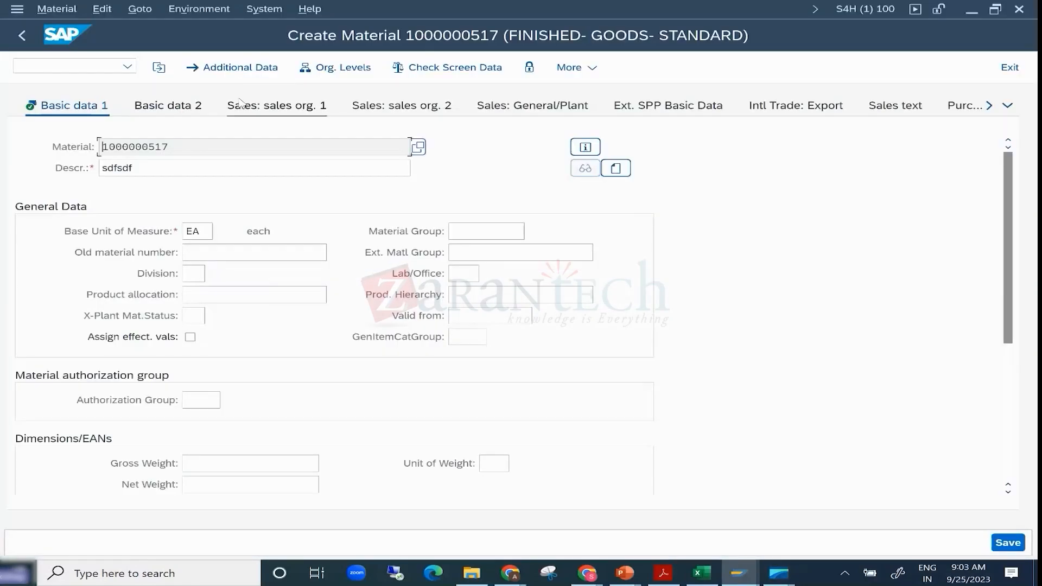
pyautogui.click(230, 67)
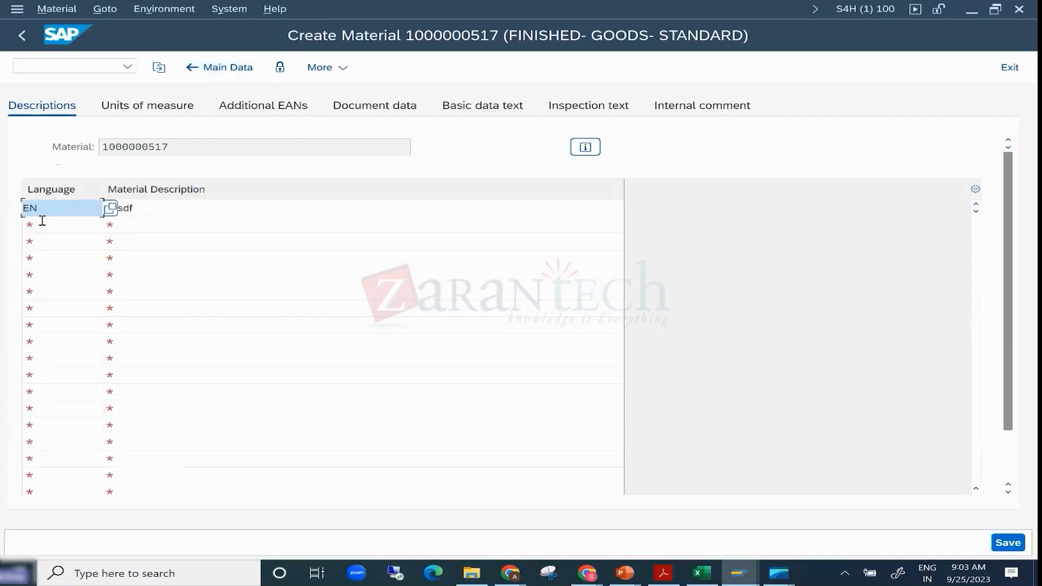
pyautogui.doubleClick(46, 209)
pyautogui.doubleClick(144, 208)
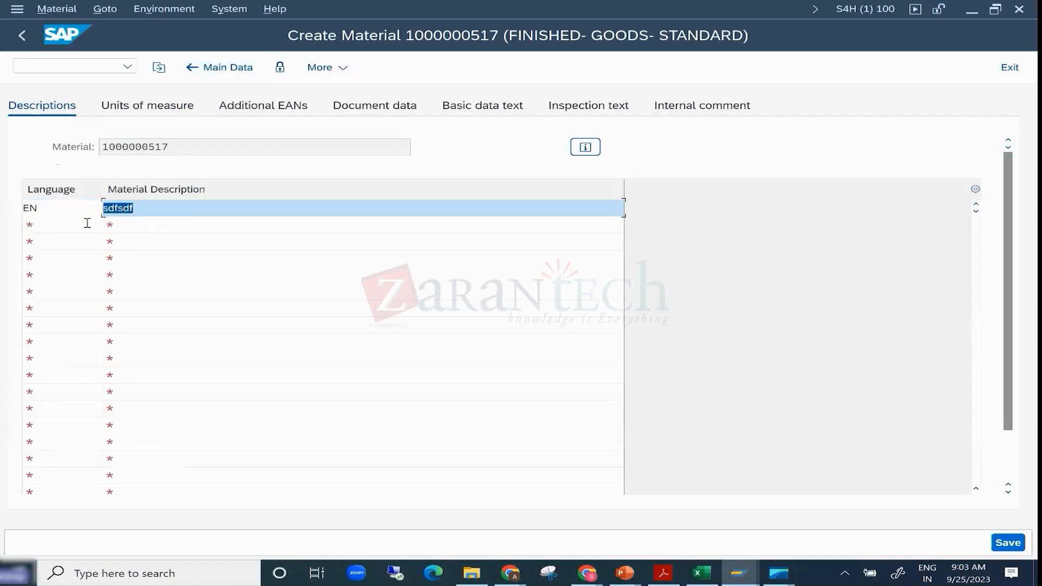
pyautogui.click(46, 227)
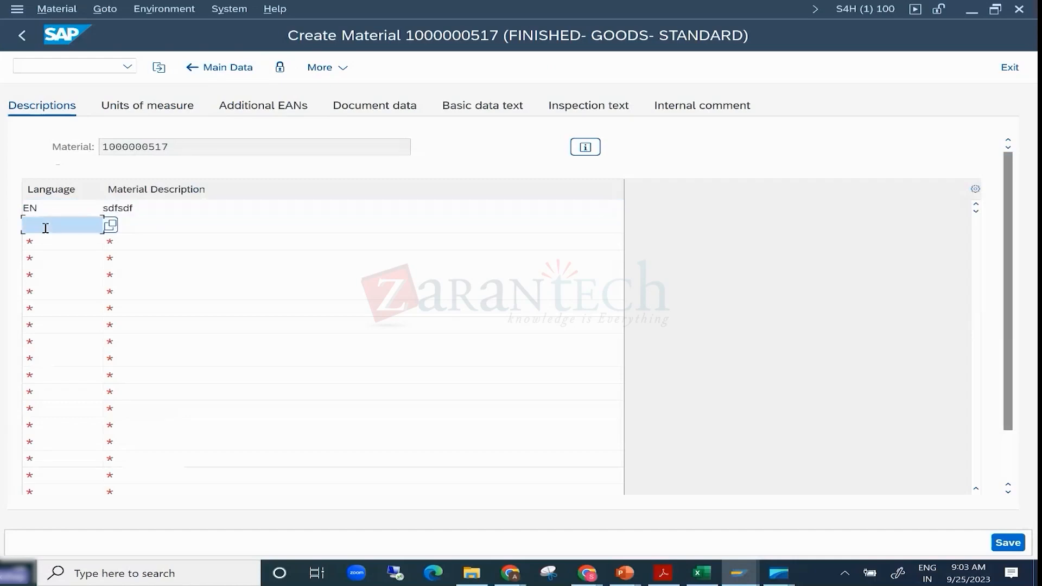
pyautogui.write('de')
pyautogui.click(142, 227)
pyautogui.write('asfdasf')
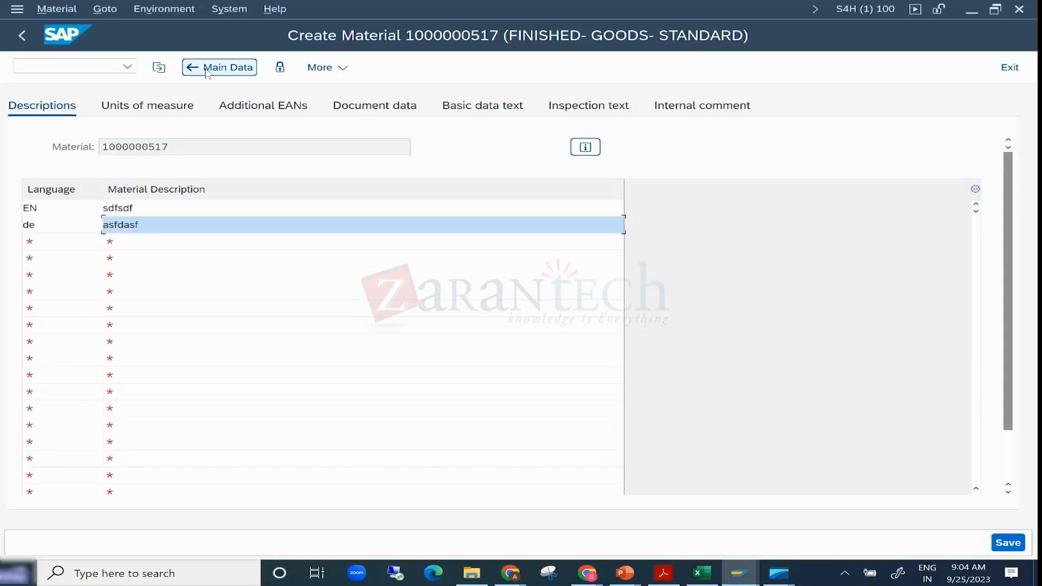
pyautogui.click(211, 68)
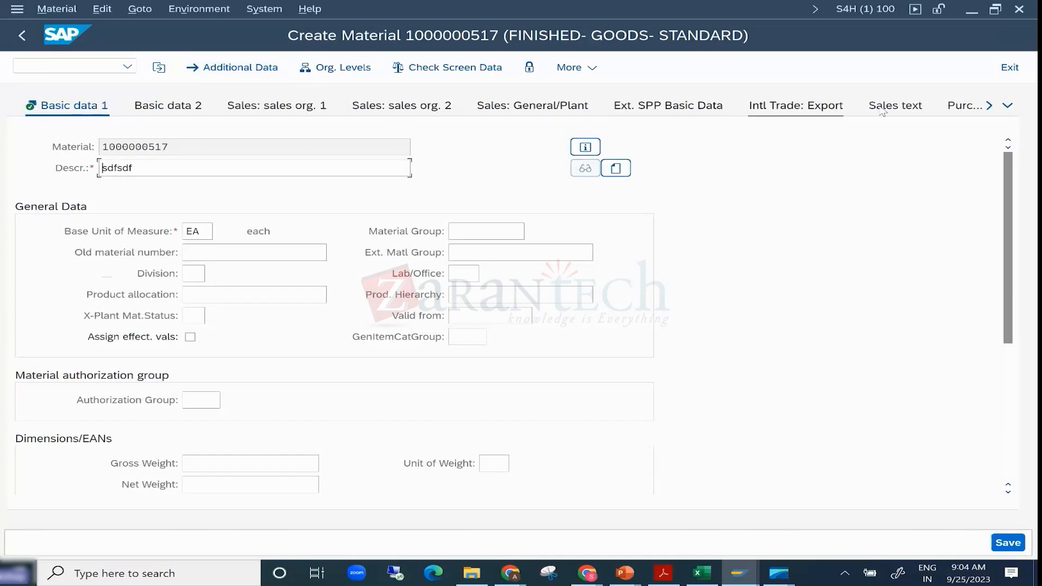
# - Back in Business Client, collapse all sections of the new material form, review the section list and expand Characteristics
pyautogui.hotkey('alt', 'Tab')
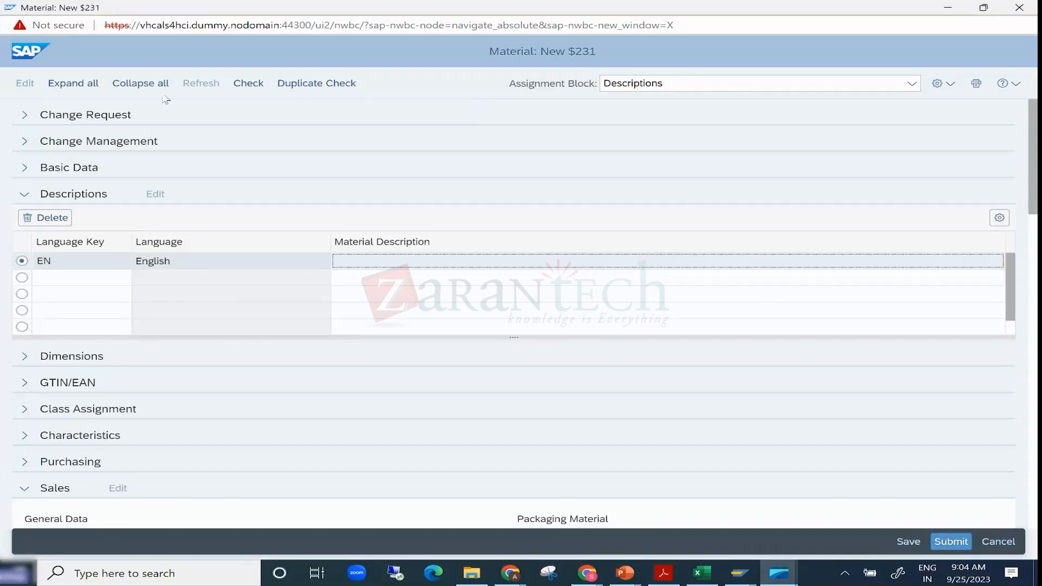
pyautogui.click(140, 83)
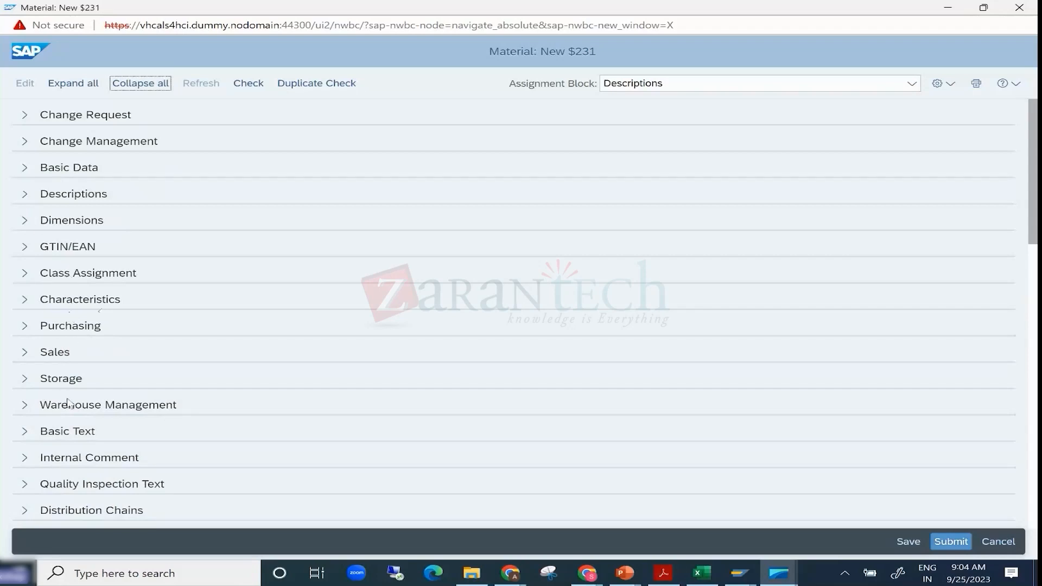
pyautogui.scroll(-5, 69, 408)
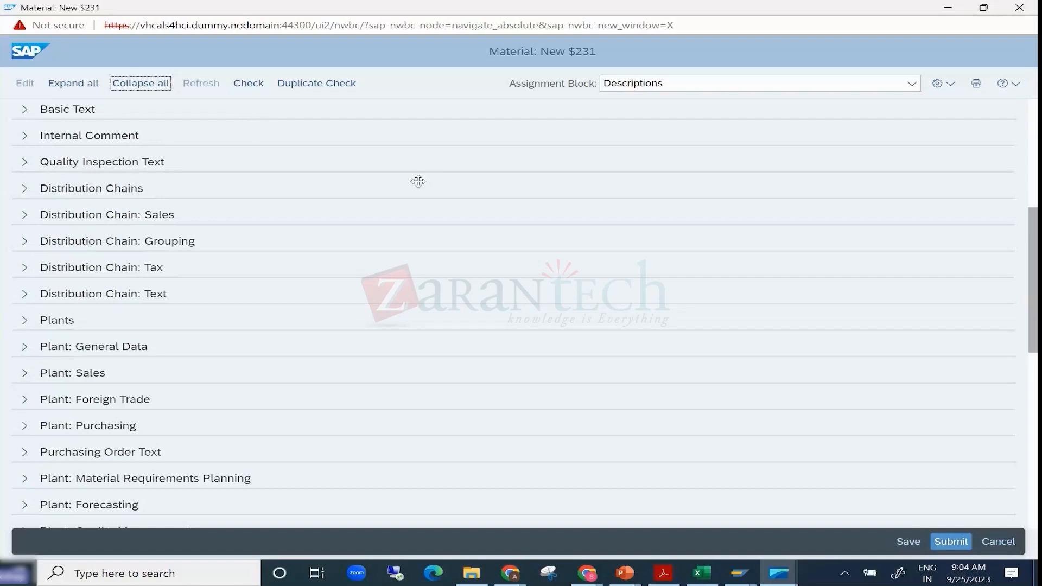
pyautogui.scroll(5, 418, 181)
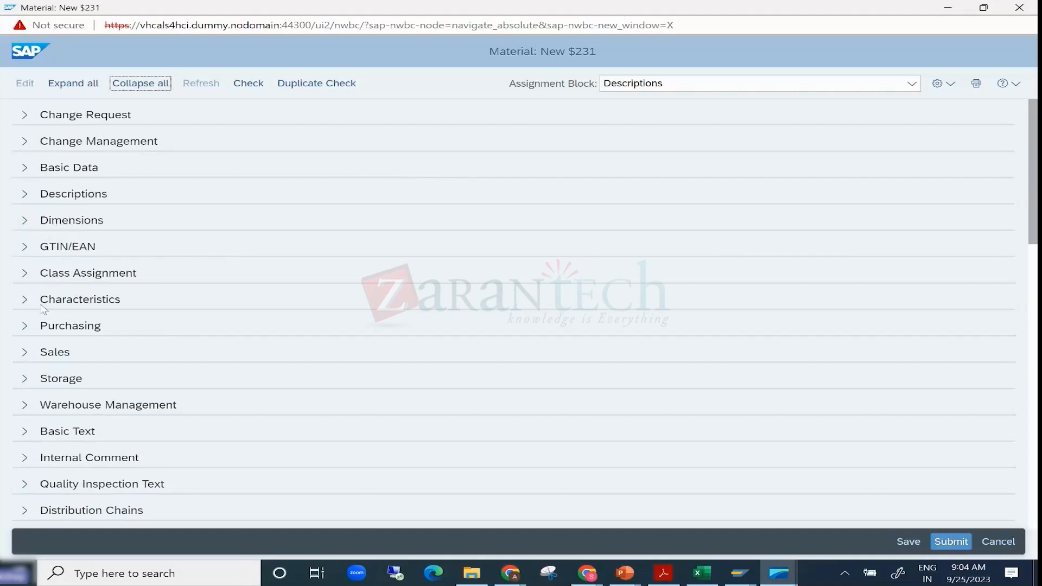
pyautogui.click(23, 303)
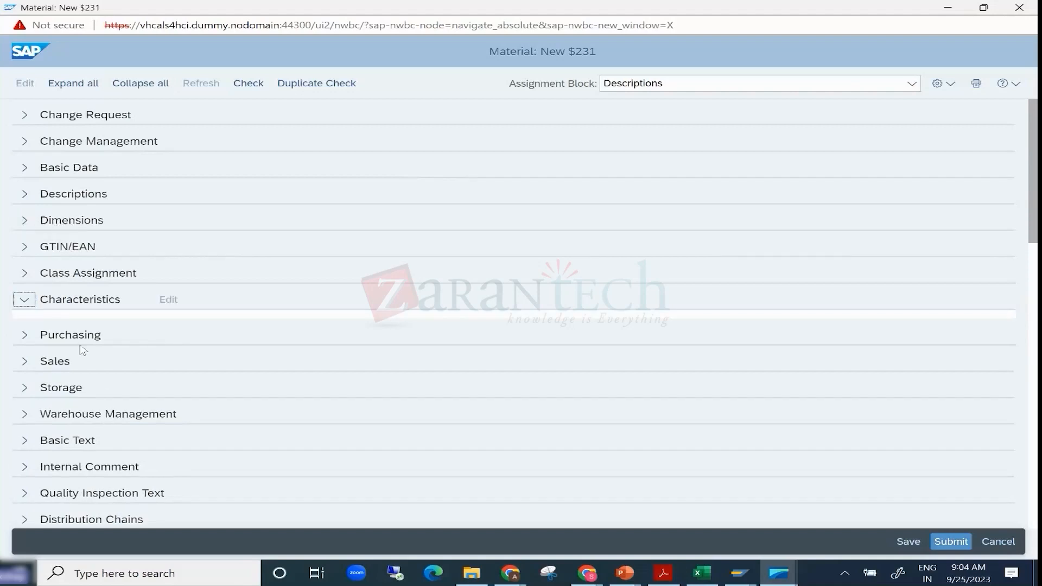
# - Collapse Characteristics, expand Basic Data in the new material form and enter "fert" as the material type
pyautogui.click(24, 299)
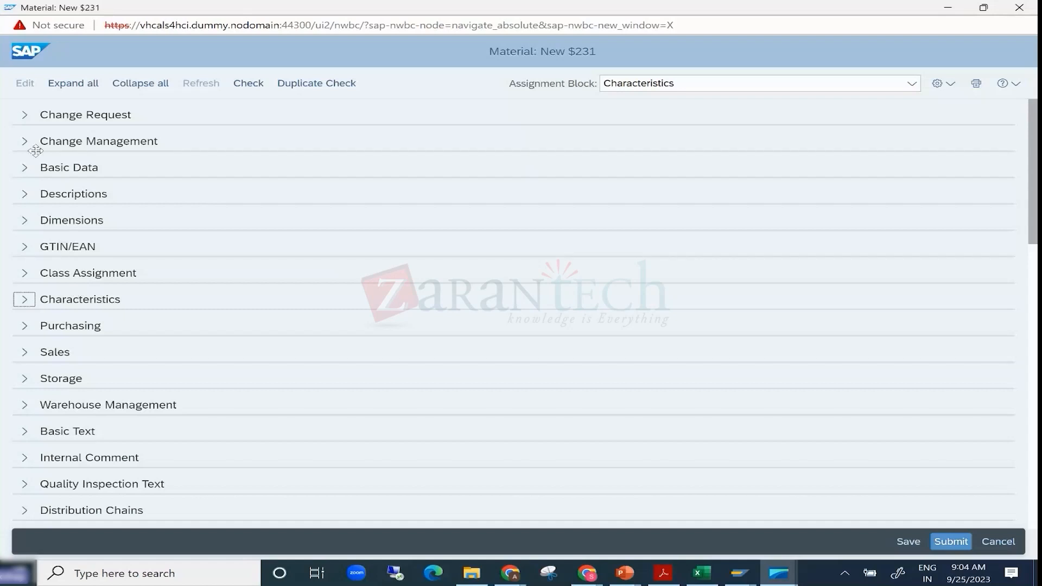
pyautogui.click(24, 168)
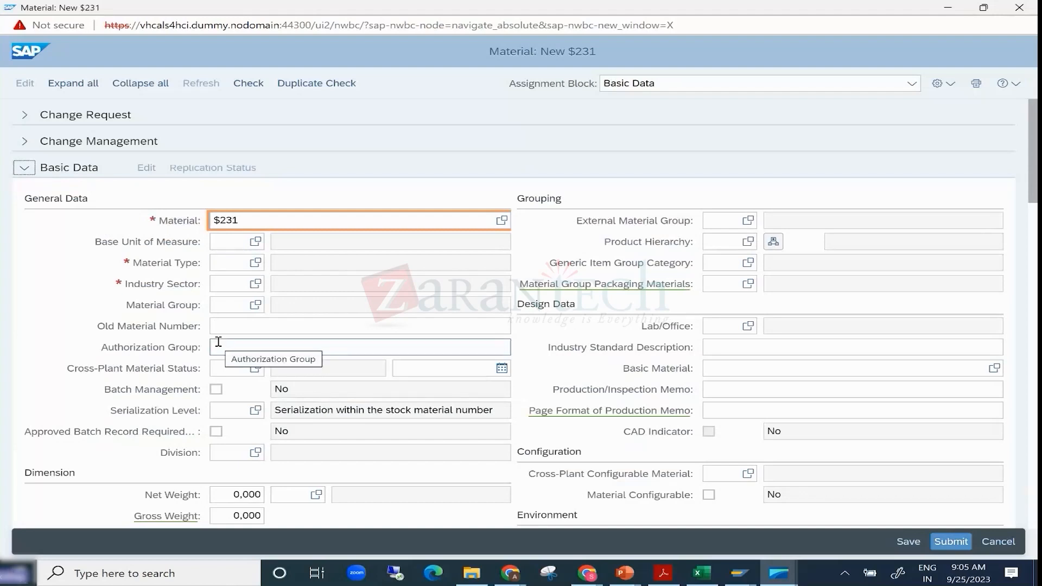
pyautogui.click(221, 262)
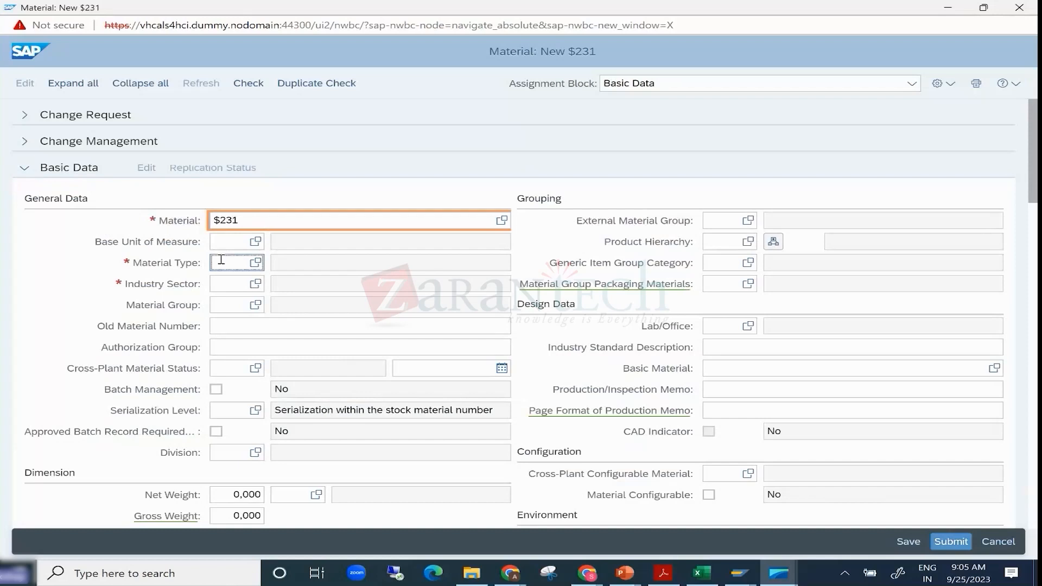
pyautogui.write('fert')
pyautogui.click(723, 219)
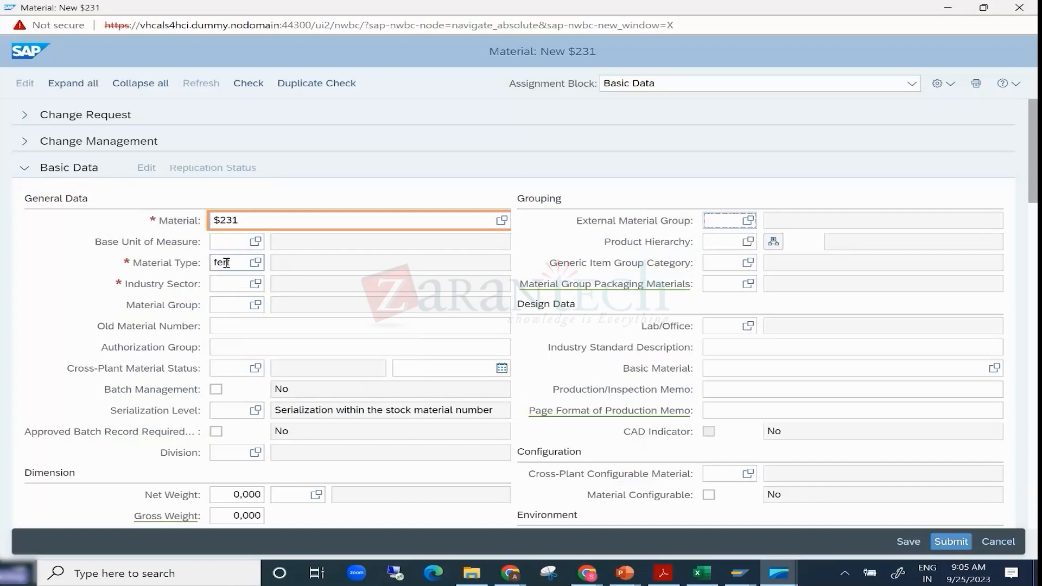
pyautogui.moveTo(227, 262); pyautogui.dragTo(178, 263)
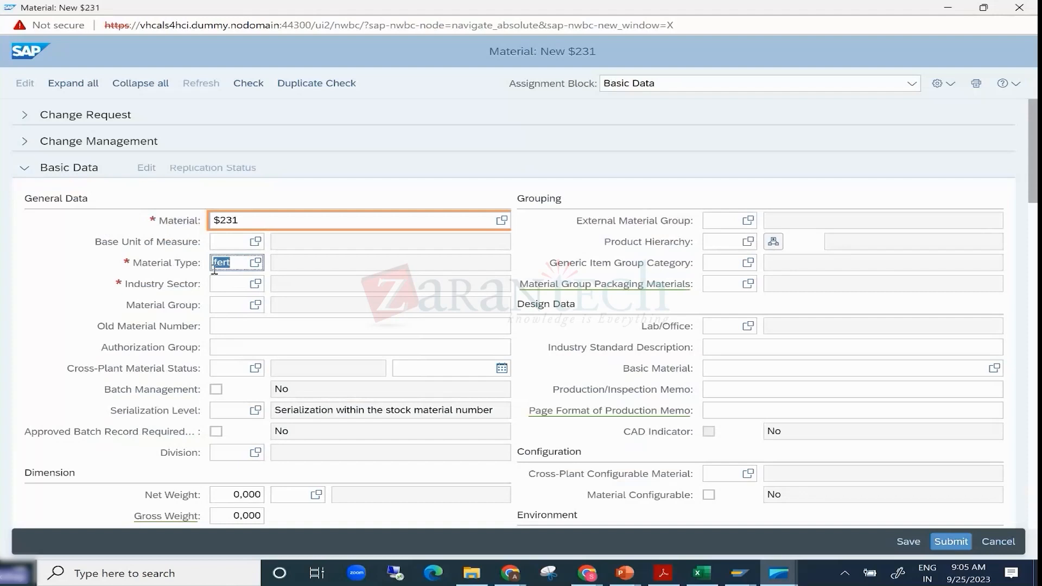
pyautogui.click(706, 217)
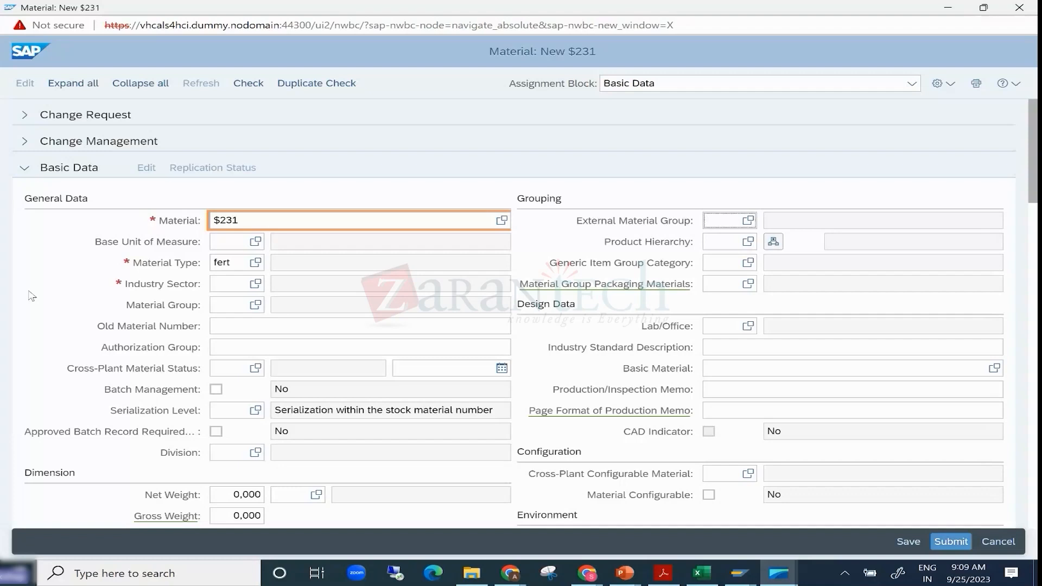
# - Switch to the MDG Training presentation in PowerPoint, view the SAP Master Data Governance slide and return to the new material form
pyautogui.click(627, 574)
pyautogui.click(623, 546)
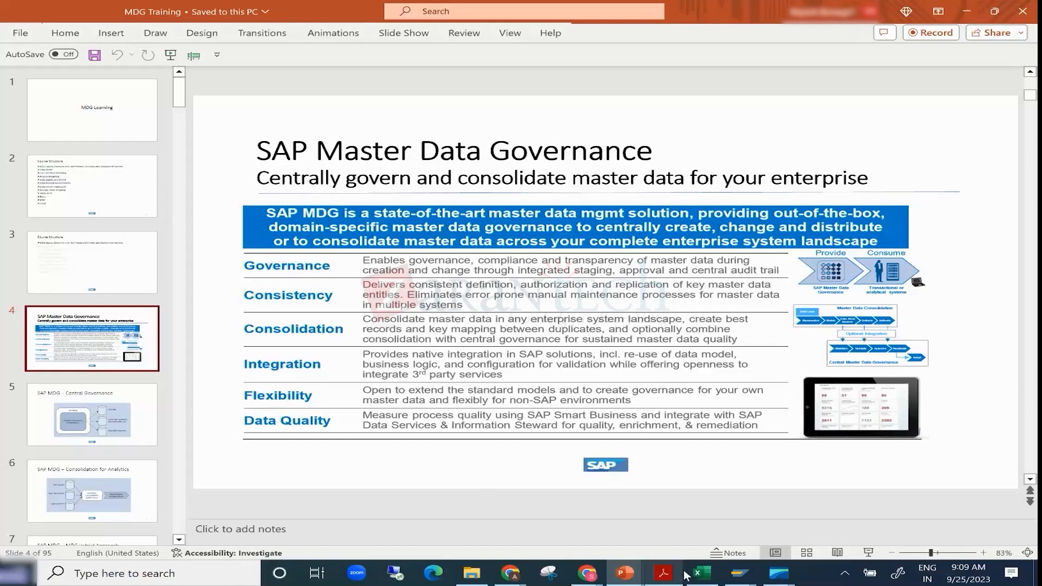
pyautogui.moveTo(800, 554)
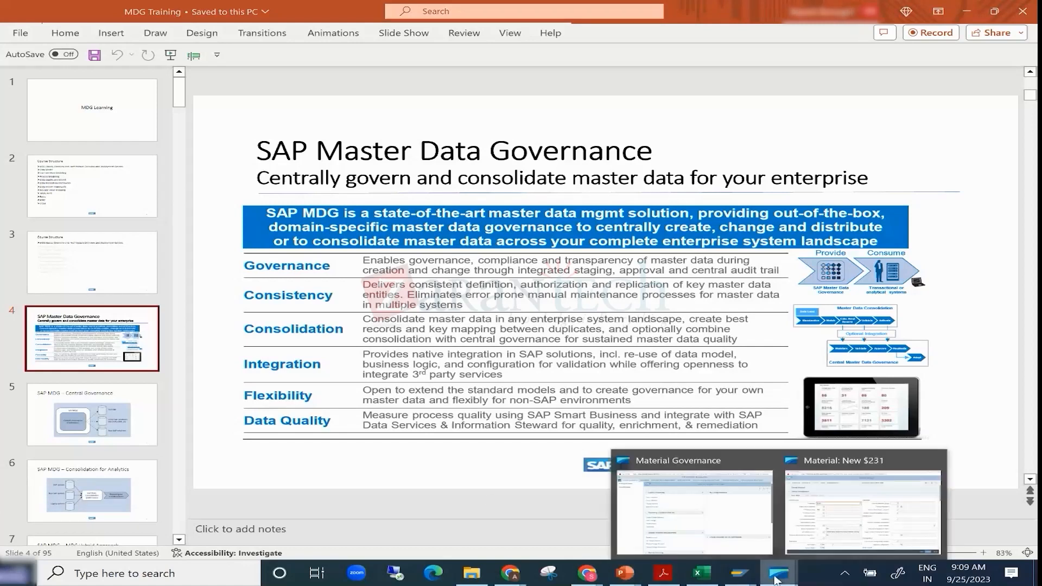
pyautogui.click(802, 549)
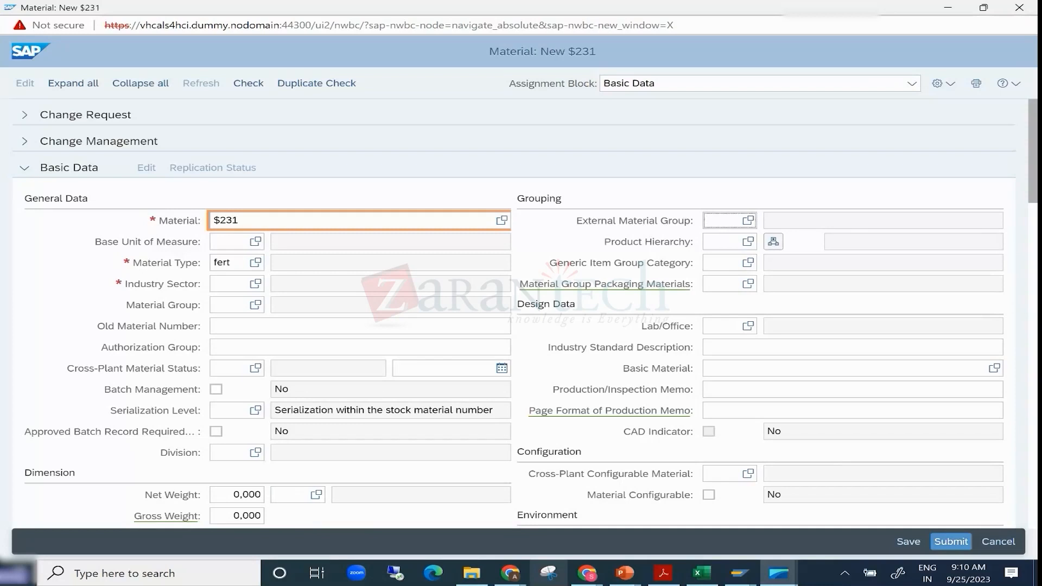
# - From the Material Governance window, open the material search and go to the Customer Governance work area
pyautogui.click(778, 573)
pyautogui.click(704, 518)
pyautogui.click(225, 202)
pyautogui.click(231, 183)
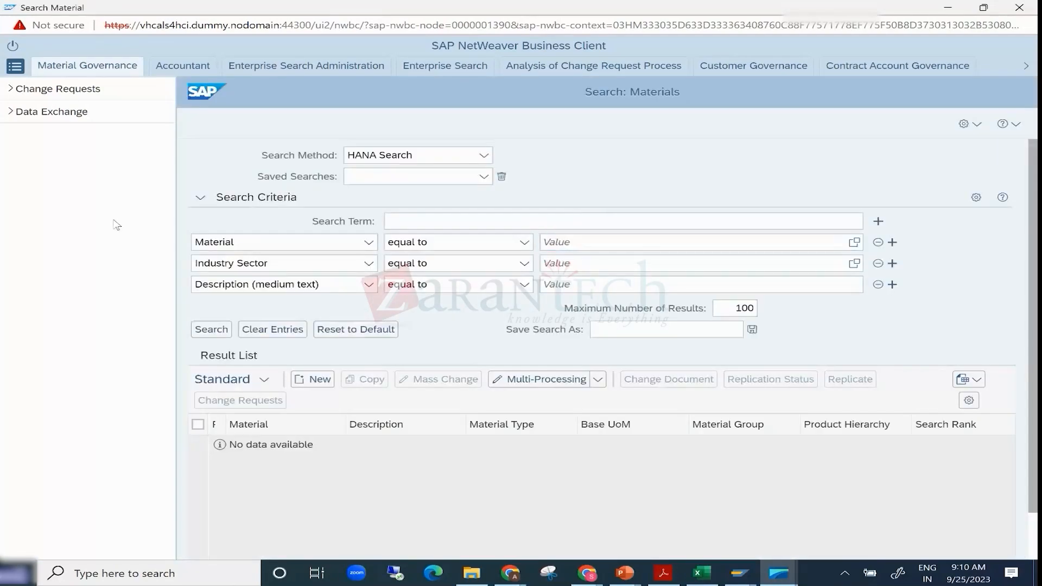
pyautogui.click(757, 68)
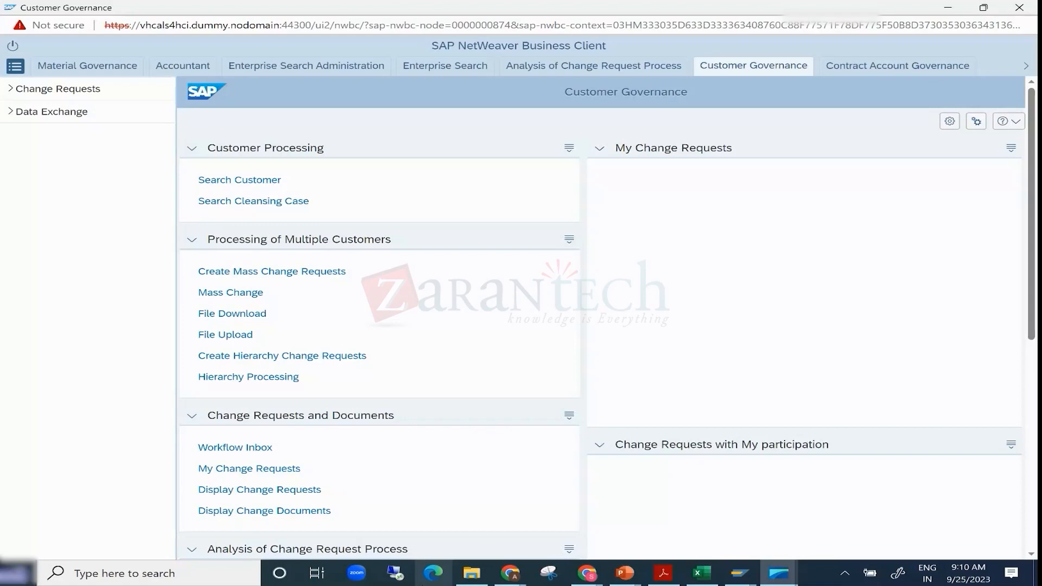
# - Switch to the Excel sheet and point out the MDG object list from MM to Article Master in column E
pyautogui.click(720, 575)
pyautogui.click(244, 363)
pyautogui.click(255, 387)
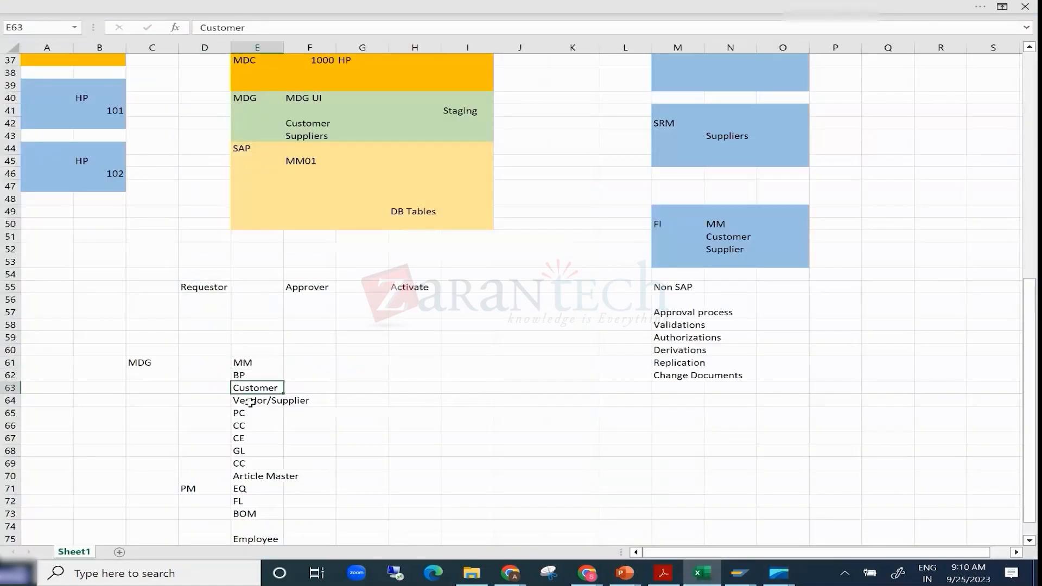
pyautogui.click(262, 489)
pyautogui.moveTo(244, 362); pyautogui.dragTo(254, 480)
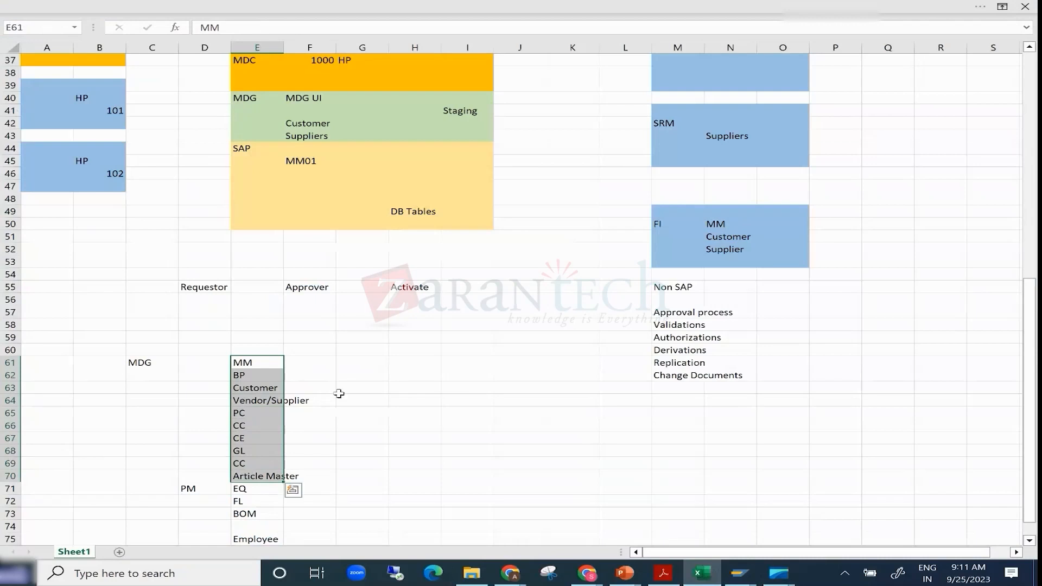
# - Point out the MDG UI and Staging cells in the landscape diagram and the Plant entry below the object list
pyautogui.scroll(3, 340, 393)
pyautogui.click(302, 214)
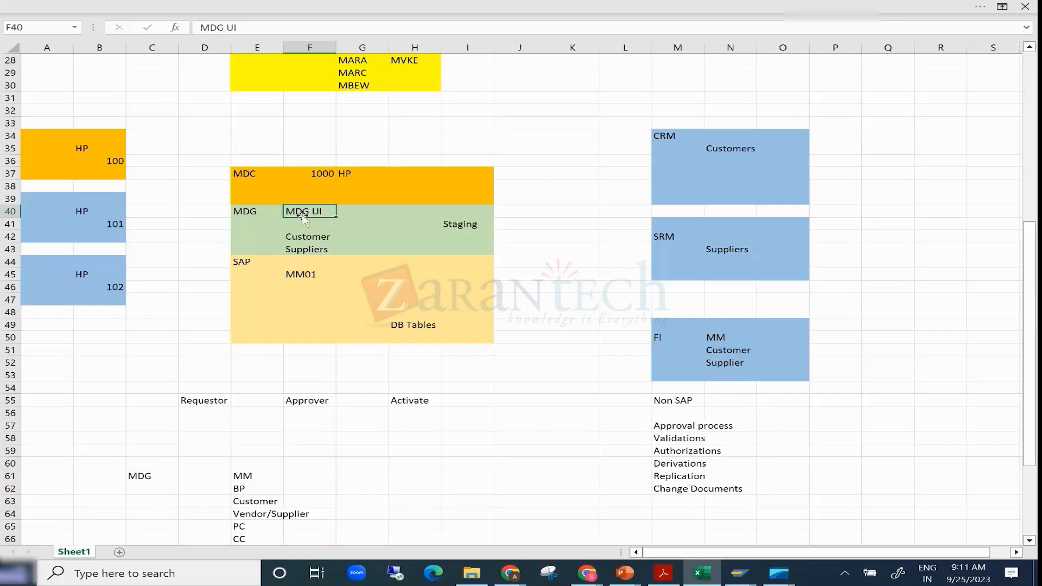
pyautogui.click(460, 223)
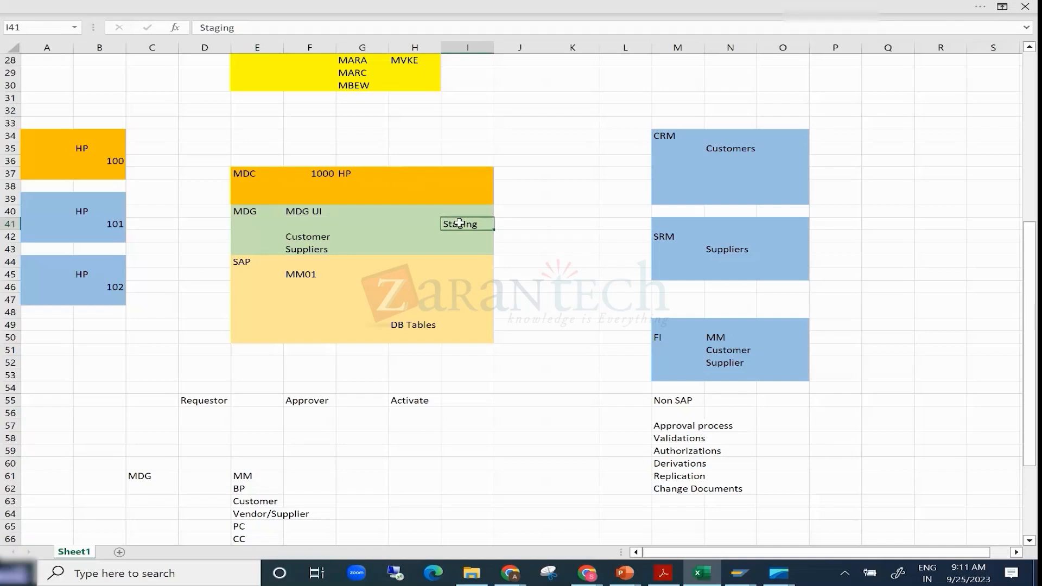
pyautogui.scroll(-6, 433, 249)
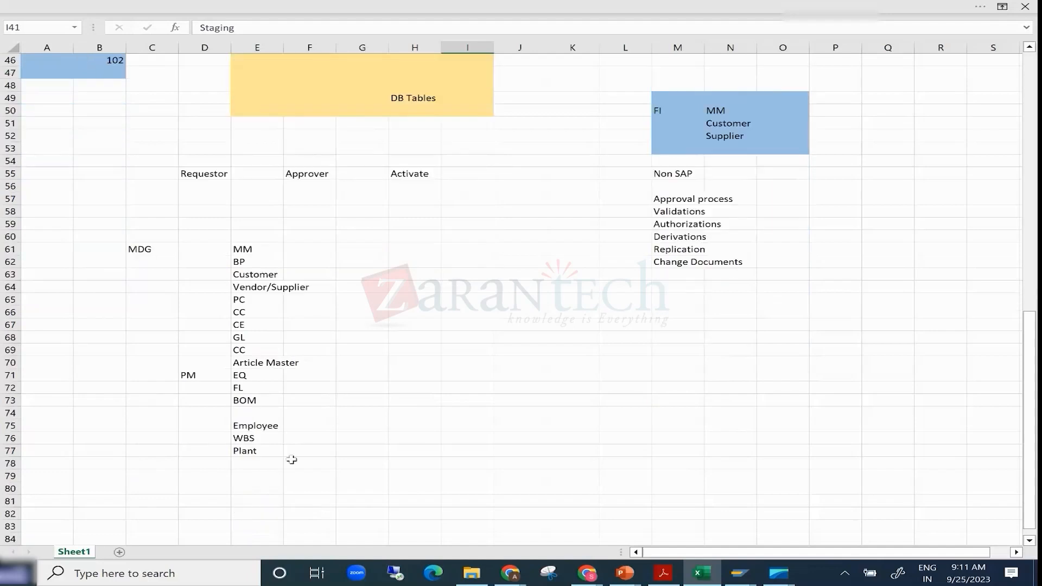
pyautogui.click(246, 452)
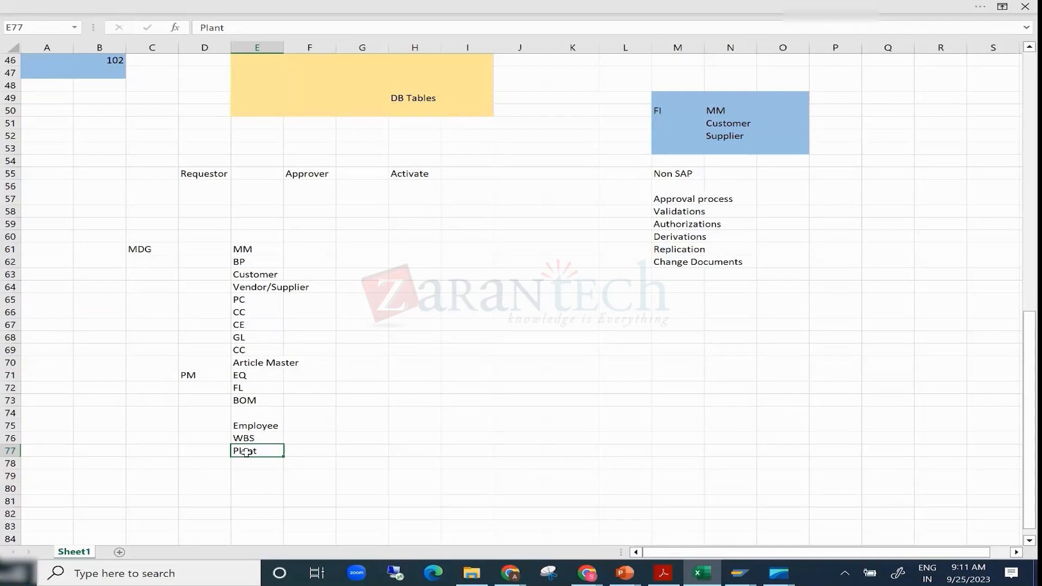
# - Highlight the Requestor, Approver and Activate row, and relate the Plant entry to the MDG UI and Staging cells
pyautogui.moveTo(186, 157); pyautogui.dragTo(481, 201)
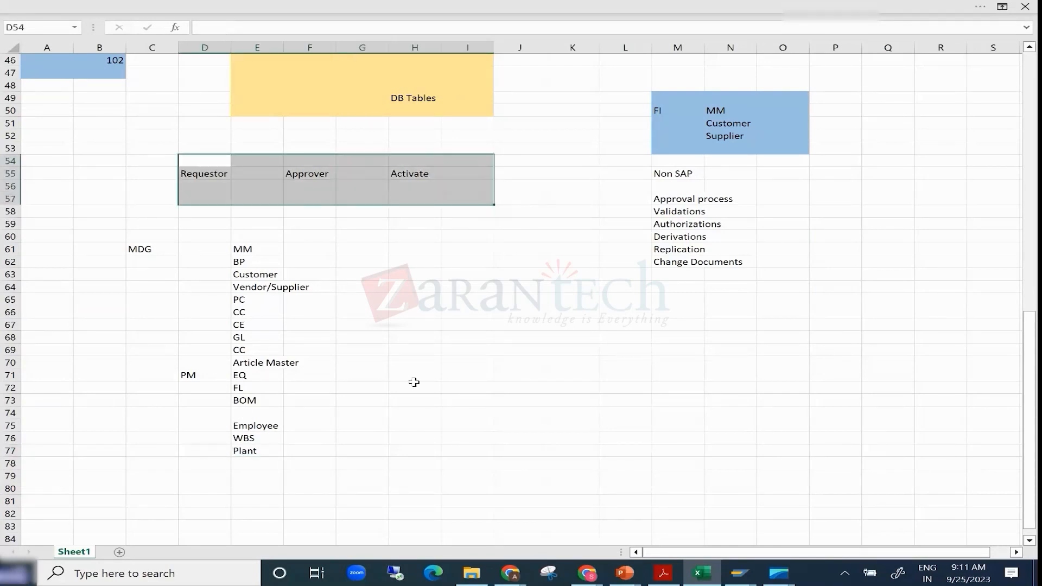
pyautogui.scroll(4, 414, 379)
pyautogui.scroll(-3, 430, 482)
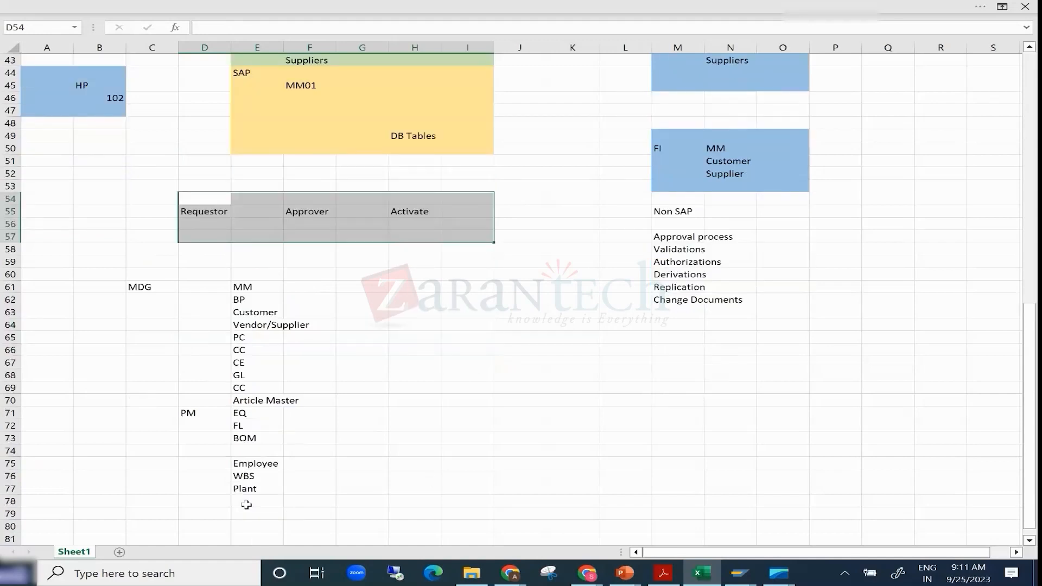
pyautogui.click(245, 490)
pyautogui.scroll(5, 309, 440)
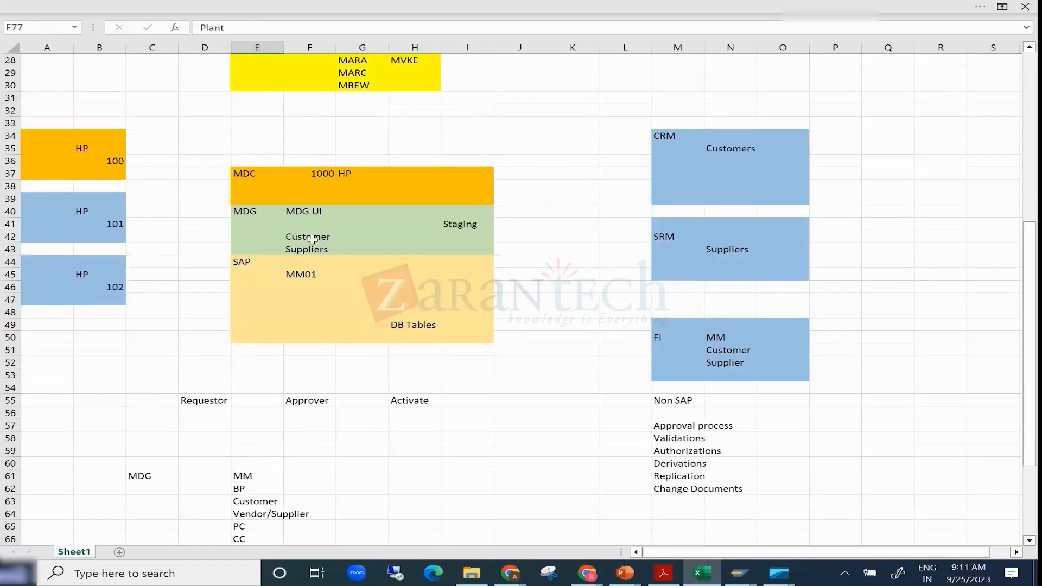
pyautogui.click(318, 212)
pyautogui.click(467, 224)
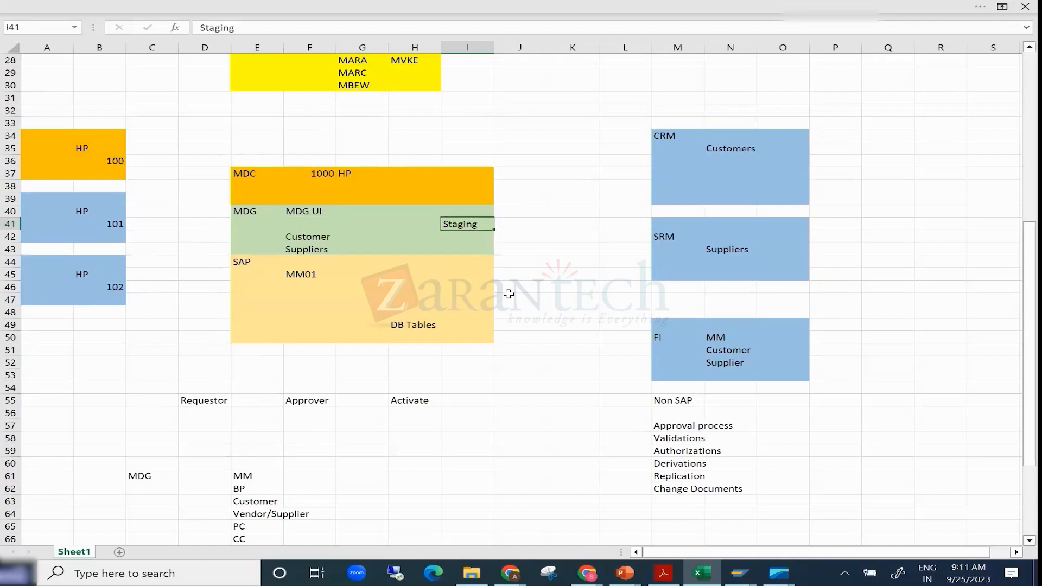
# - Highlight the Employee, WBS and Plant entries, contrast them with the MM to BOM object block, and clear the selection
pyautogui.scroll(-5, 509, 294)
pyautogui.moveTo(244, 463); pyautogui.dragTo(244, 494)
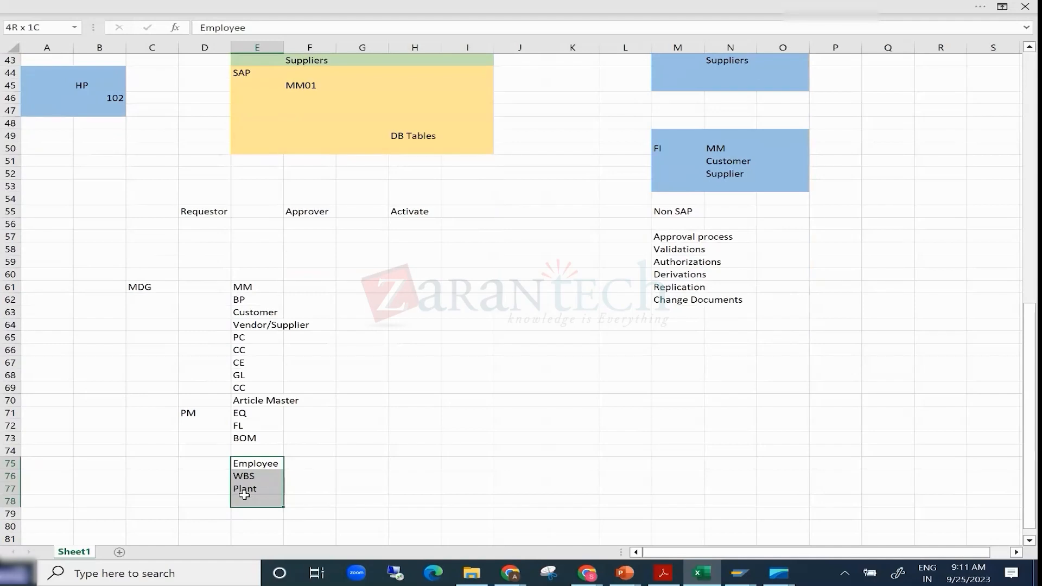
pyautogui.moveTo(244, 494); pyautogui.dragTo(244, 495)
pyautogui.click(198, 465)
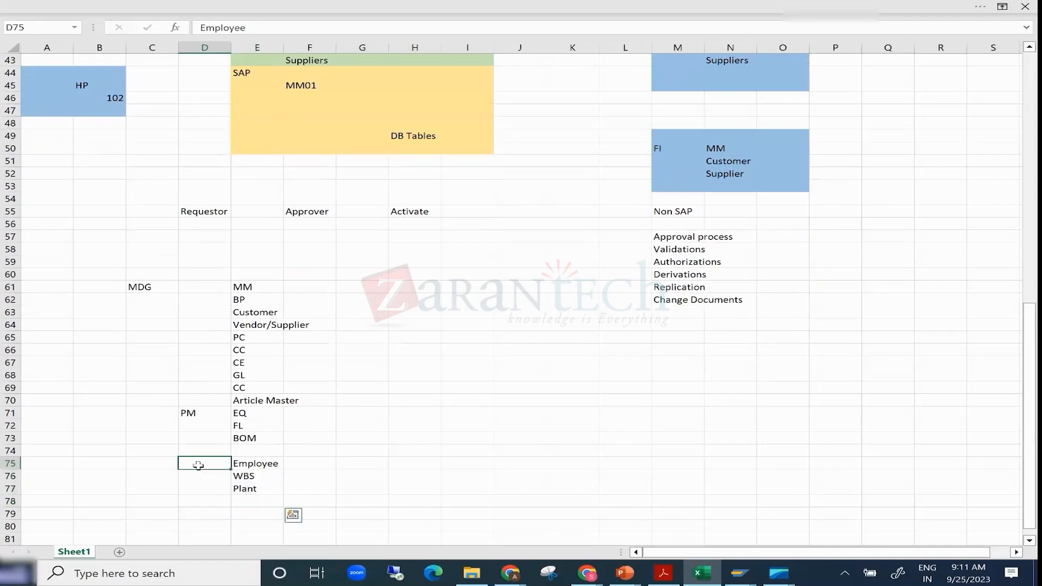
pyautogui.moveTo(198, 465); pyautogui.dragTo(202, 490)
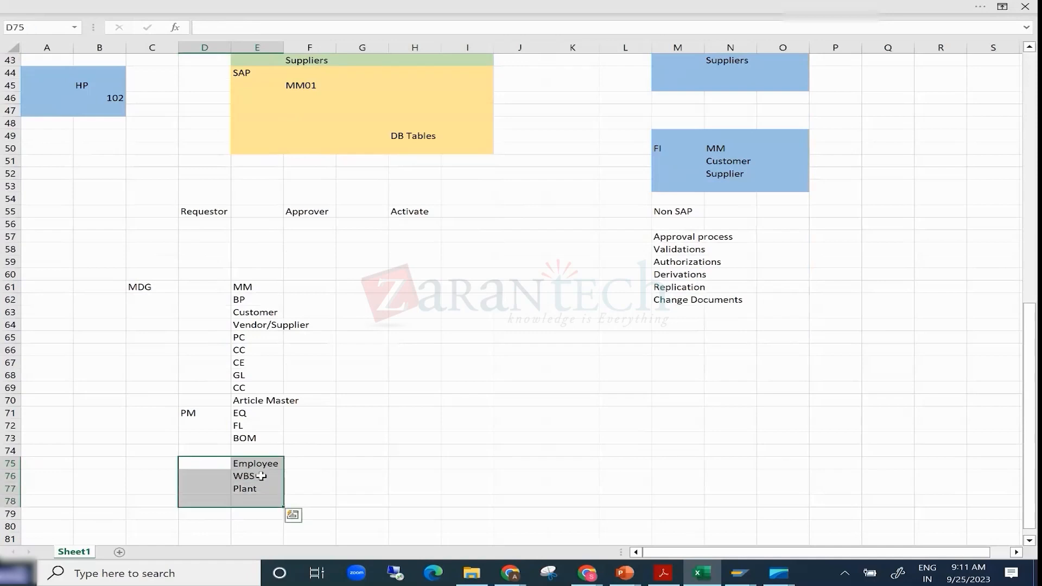
pyautogui.click(196, 288)
pyautogui.moveTo(239, 305); pyautogui.dragTo(325, 434)
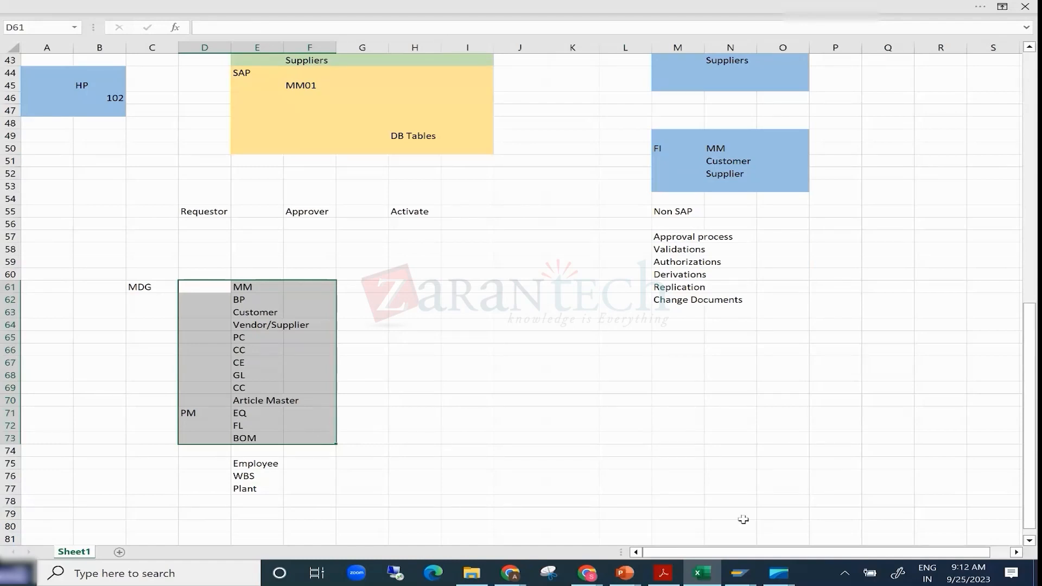
pyautogui.click(466, 439)
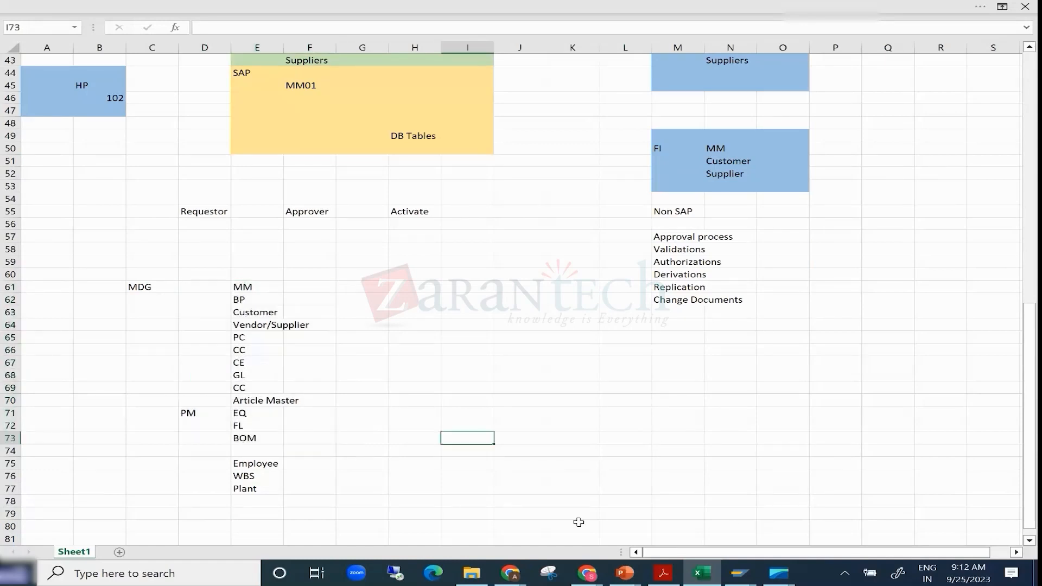
# - Switch to the MDG Training presentation in PowerPoint and show slide 5, SAP MDG – Central Governance
pyautogui.click(624, 577)
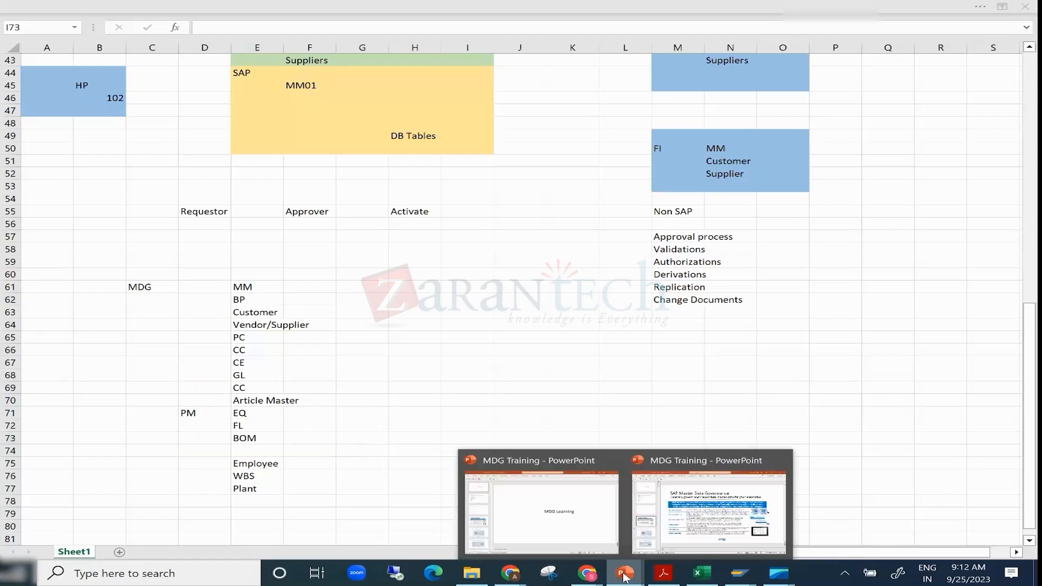
pyautogui.click(675, 520)
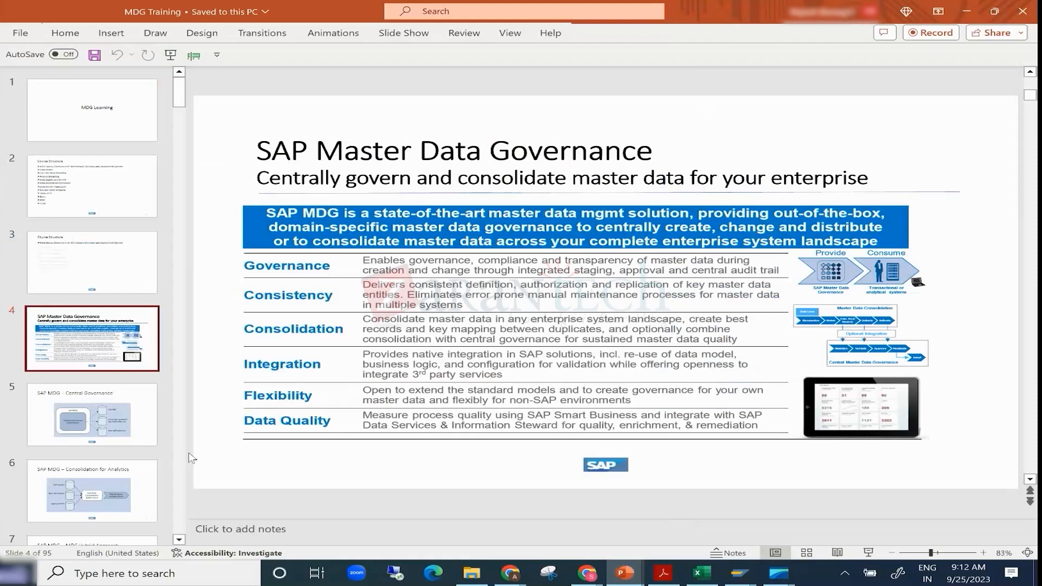
pyautogui.click(92, 424)
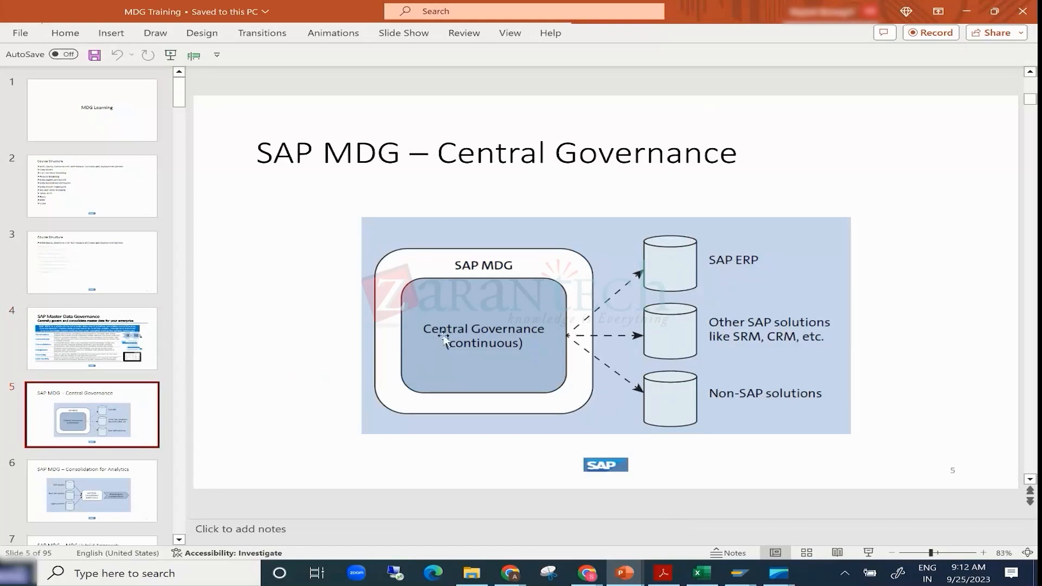
# - Switch back to Excel and compare the green MDG block with the SAP block beneath it by highlighting each
pyautogui.click(702, 574)
pyautogui.scroll(2, 491, 413)
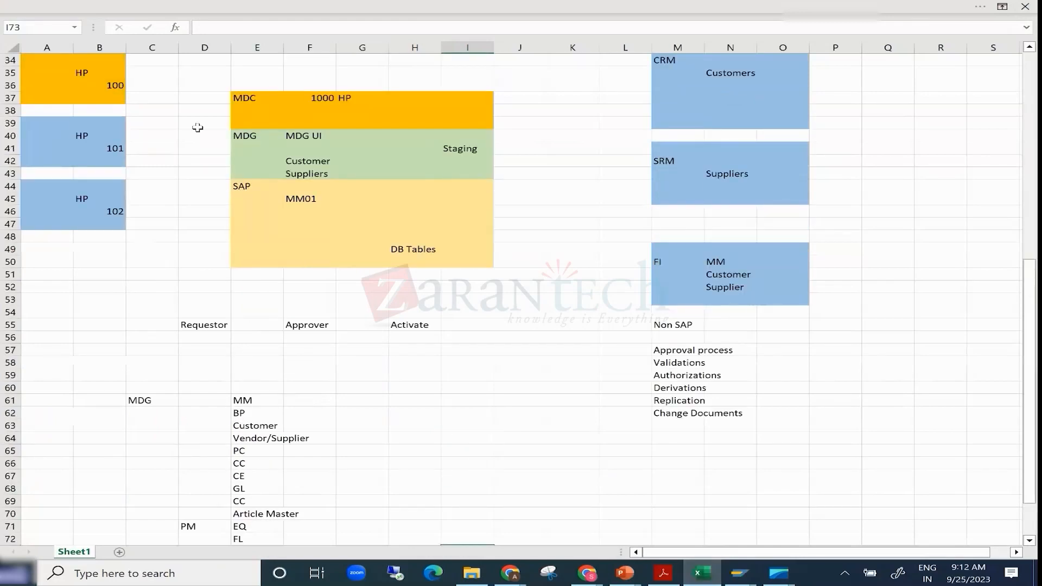
pyautogui.moveTo(195, 134); pyautogui.dragTo(496, 171)
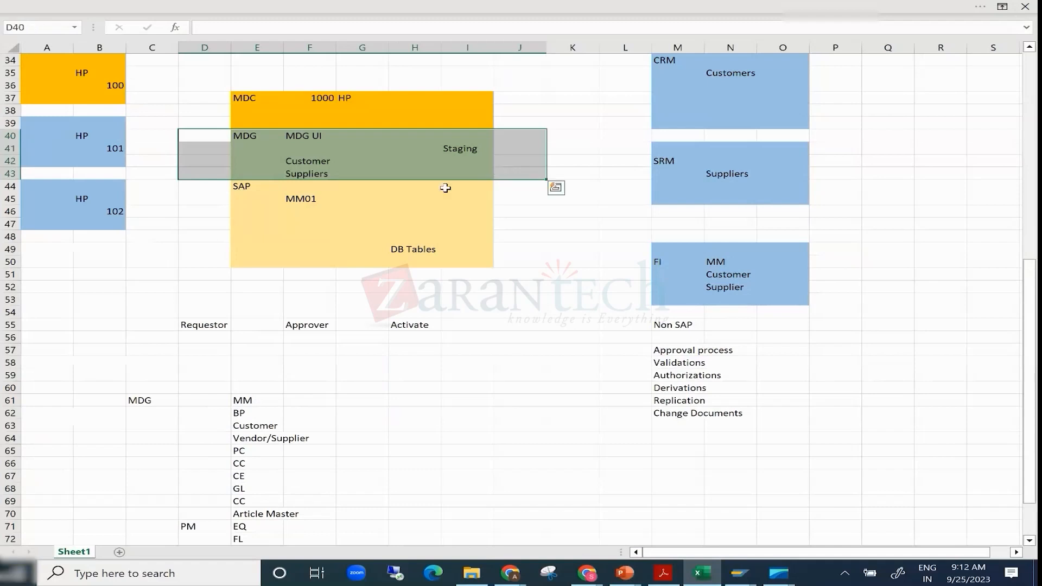
pyautogui.moveTo(198, 188); pyautogui.dragTo(516, 266)
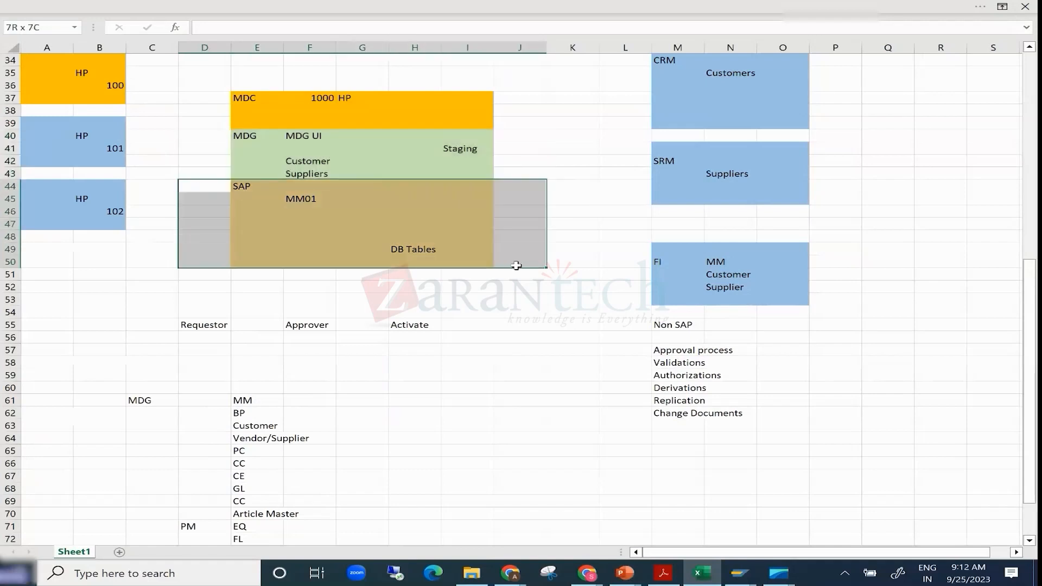
pyautogui.moveTo(516, 266); pyautogui.dragTo(516, 266)
pyautogui.click(196, 138)
pyautogui.moveTo(196, 137); pyautogui.dragTo(516, 175)
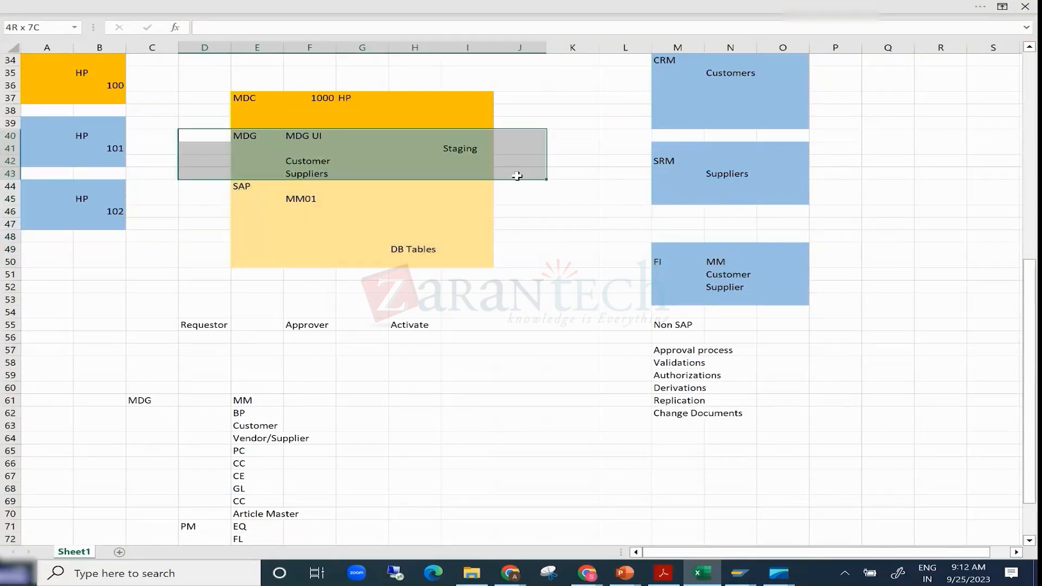
pyautogui.moveTo(517, 176); pyautogui.dragTo(517, 175)
# - Highlight the SAP, MDC and MDG layers of the landscape diagram in turn, ending on the MDG rows 40 to 43
pyautogui.click(204, 262)
pyautogui.moveTo(205, 74); pyautogui.dragTo(516, 276)
pyautogui.click(217, 223)
pyautogui.moveTo(206, 181); pyautogui.dragTo(526, 281)
pyautogui.moveTo(197, 132); pyautogui.dragTo(506, 168)
pyautogui.moveTo(220, 98); pyautogui.dragTo(516, 124)
pyautogui.moveTo(190, 140); pyautogui.dragTo(512, 176)
pyautogui.moveTo(512, 176); pyautogui.dragTo(511, 176)
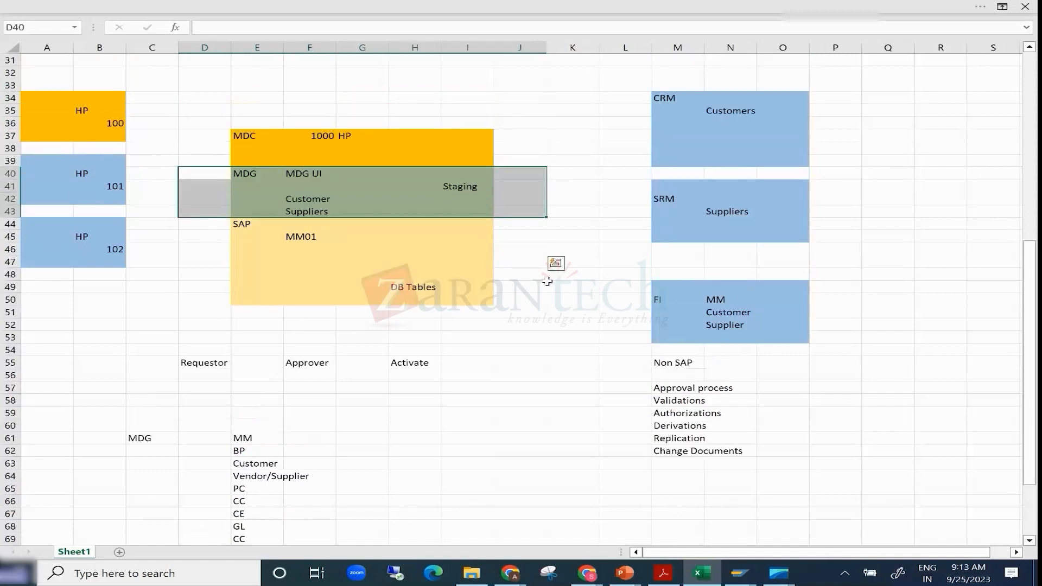
pyautogui.scroll(3, 550, 247)
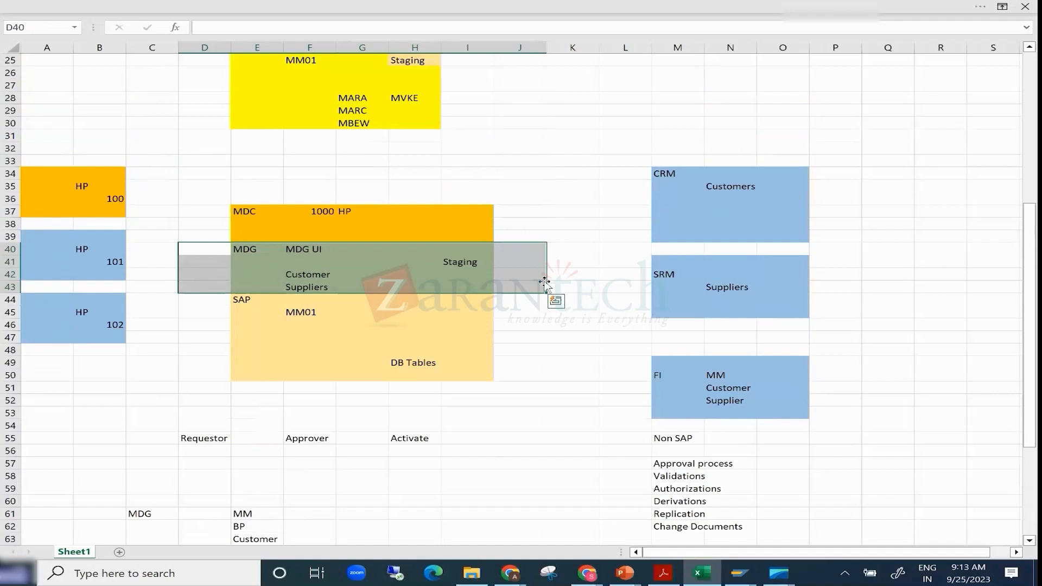
# - Highlight the MDG label and the SAP rows, ending on the whole MDC, MDG and SAP stack in columns D to J
pyautogui.click(243, 250)
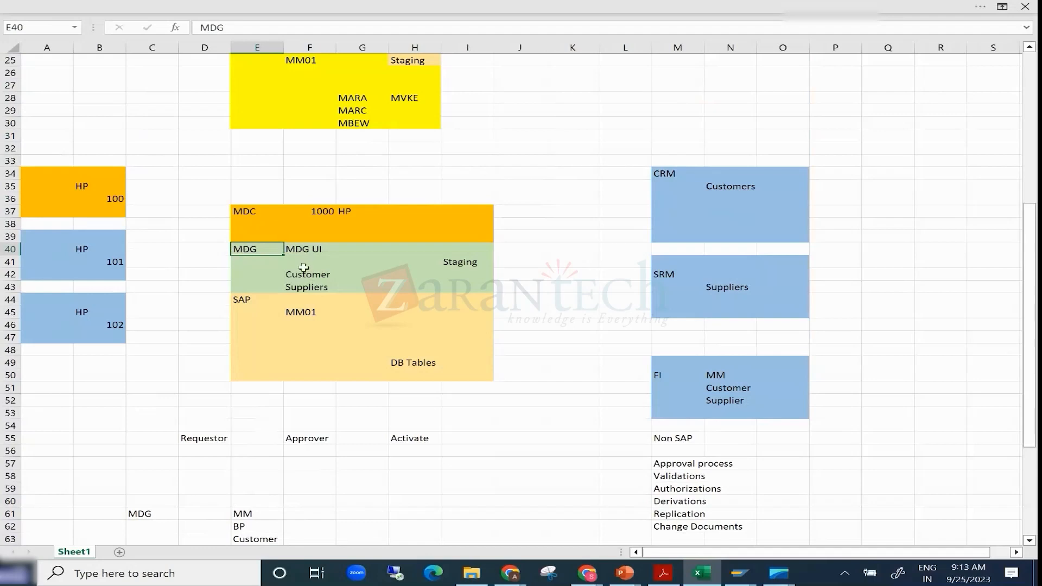
pyautogui.moveTo(190, 294); pyautogui.dragTo(379, 333)
pyautogui.moveTo(186, 197); pyautogui.dragTo(535, 382)
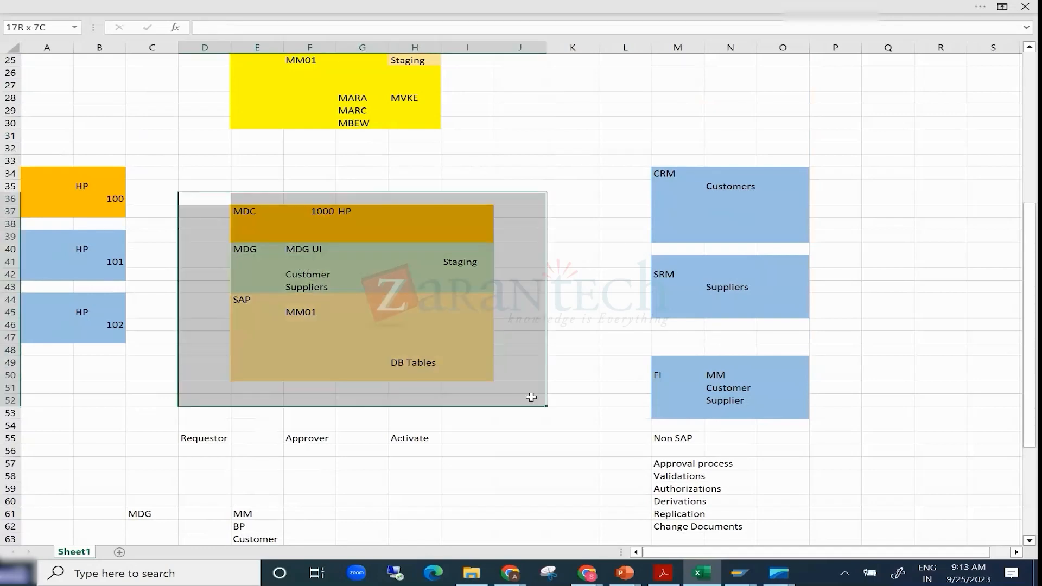
# - Highlight the cells just above the CRM block and the upper rows of the SRM block in columns M to O
pyautogui.click(659, 146)
pyautogui.moveTo(659, 146); pyautogui.dragTo(780, 162)
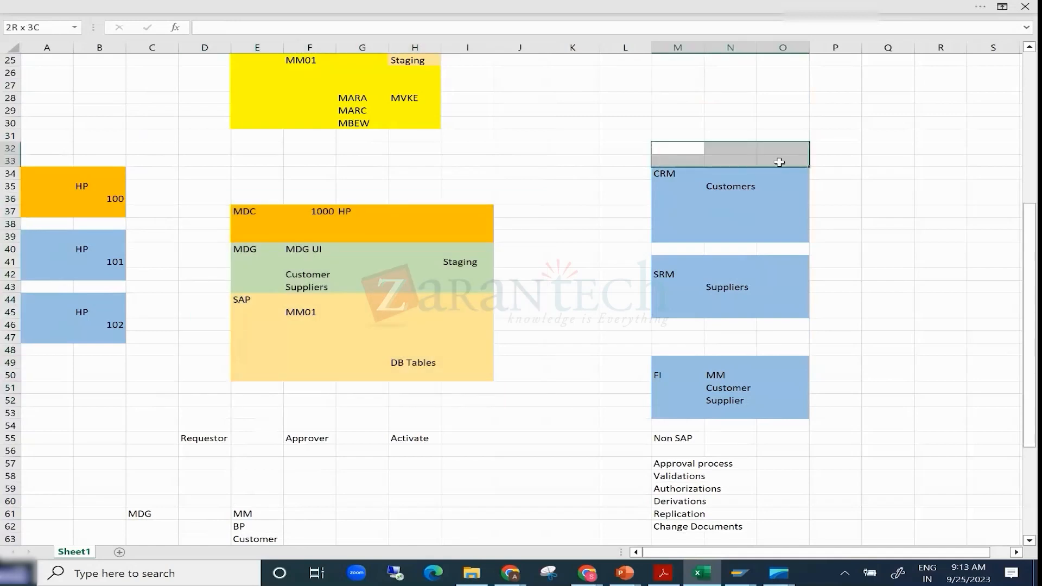
pyautogui.moveTo(779, 161); pyautogui.dragTo(780, 162)
pyautogui.moveTo(657, 261); pyautogui.dragTo(804, 286)
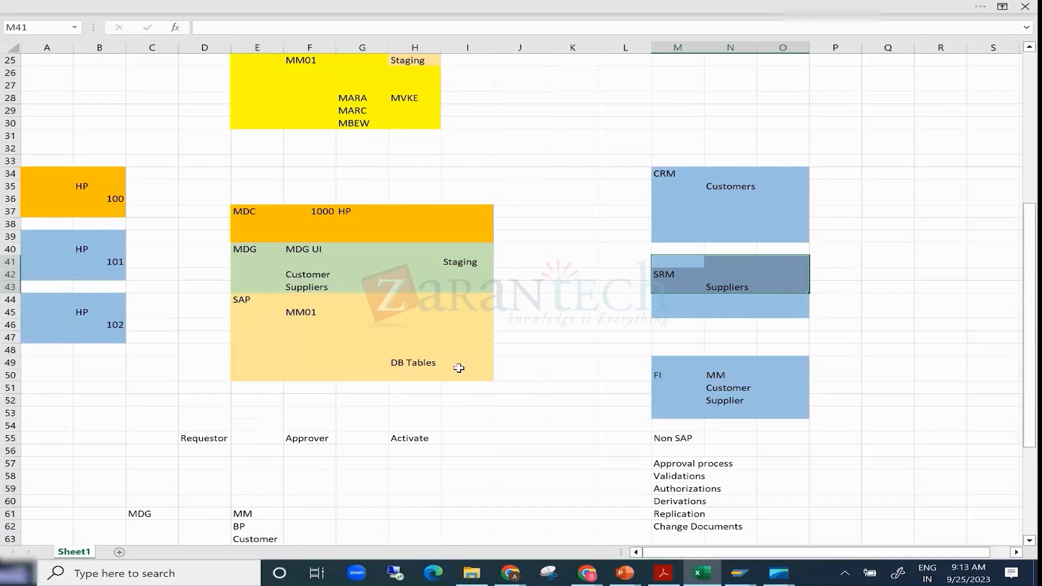
# - Switch to the MDG Training PowerPoint window that shows the SAP MDG – Central Governance slide
pyautogui.click(625, 572)
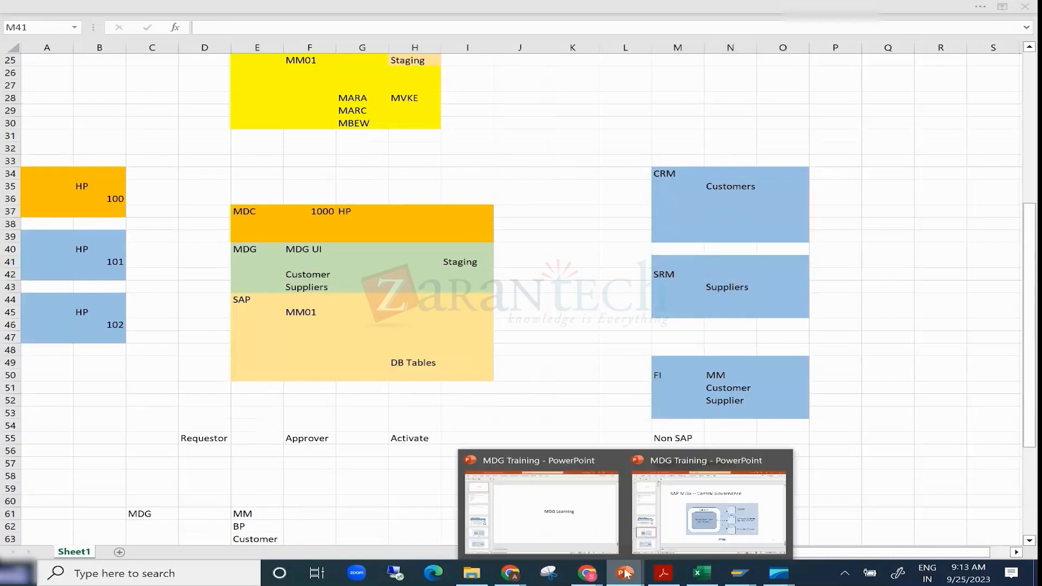
pyautogui.click(666, 502)
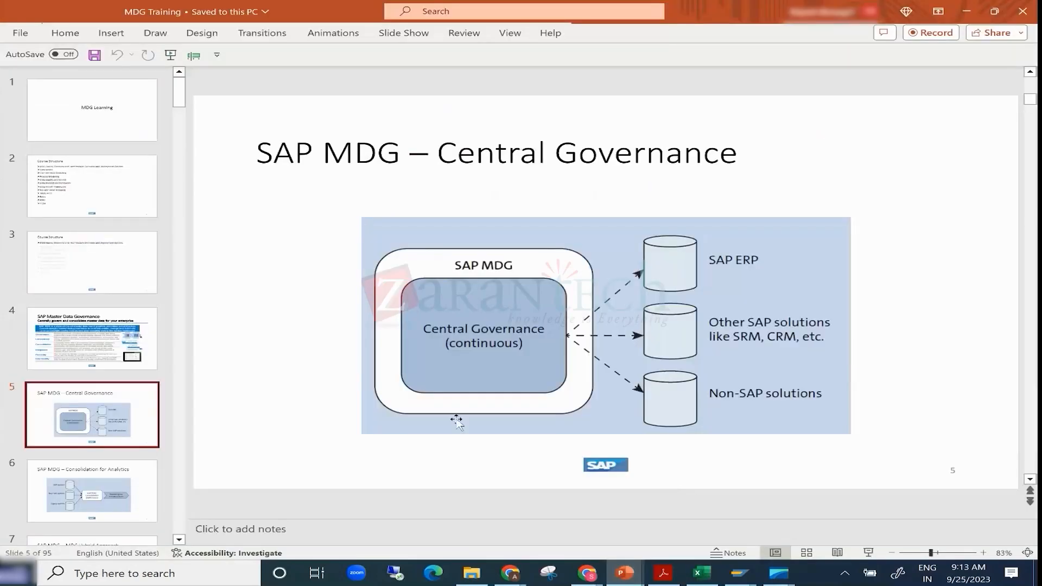